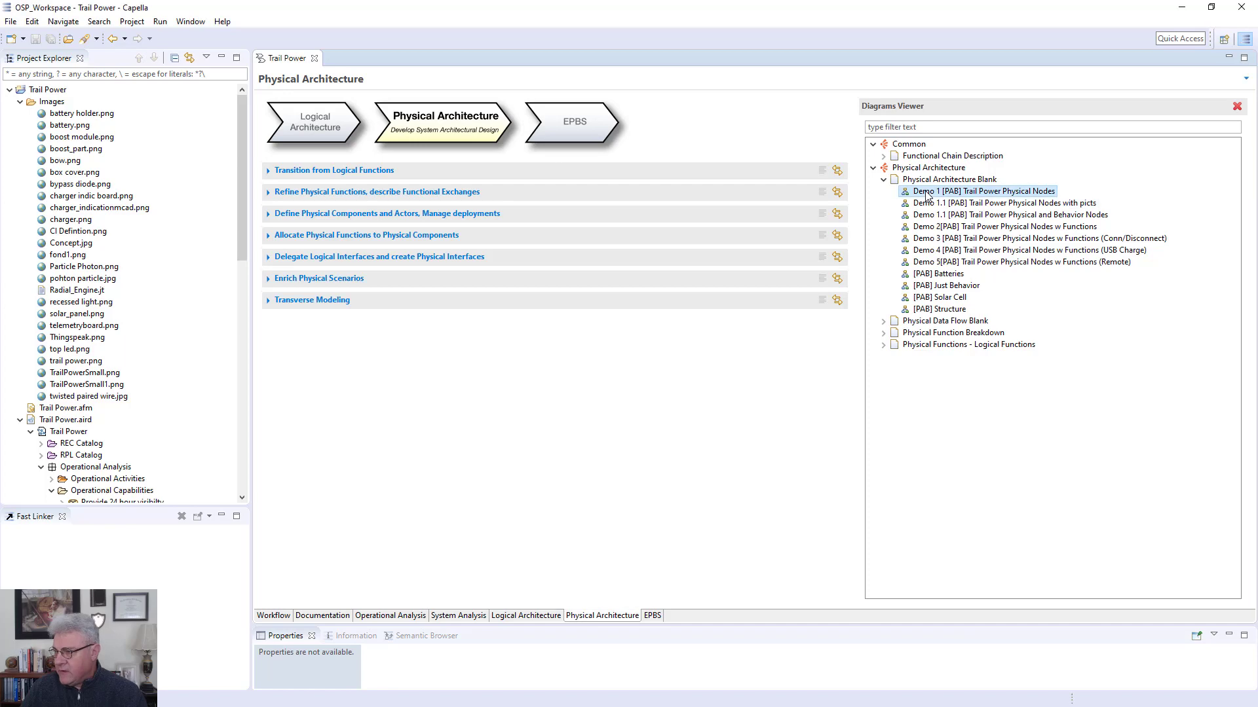
Open the Demo 1 [PAB] Trail Power Physical Nodes diagram and view the physical path options of the CIB-U link
double_click(926, 192)
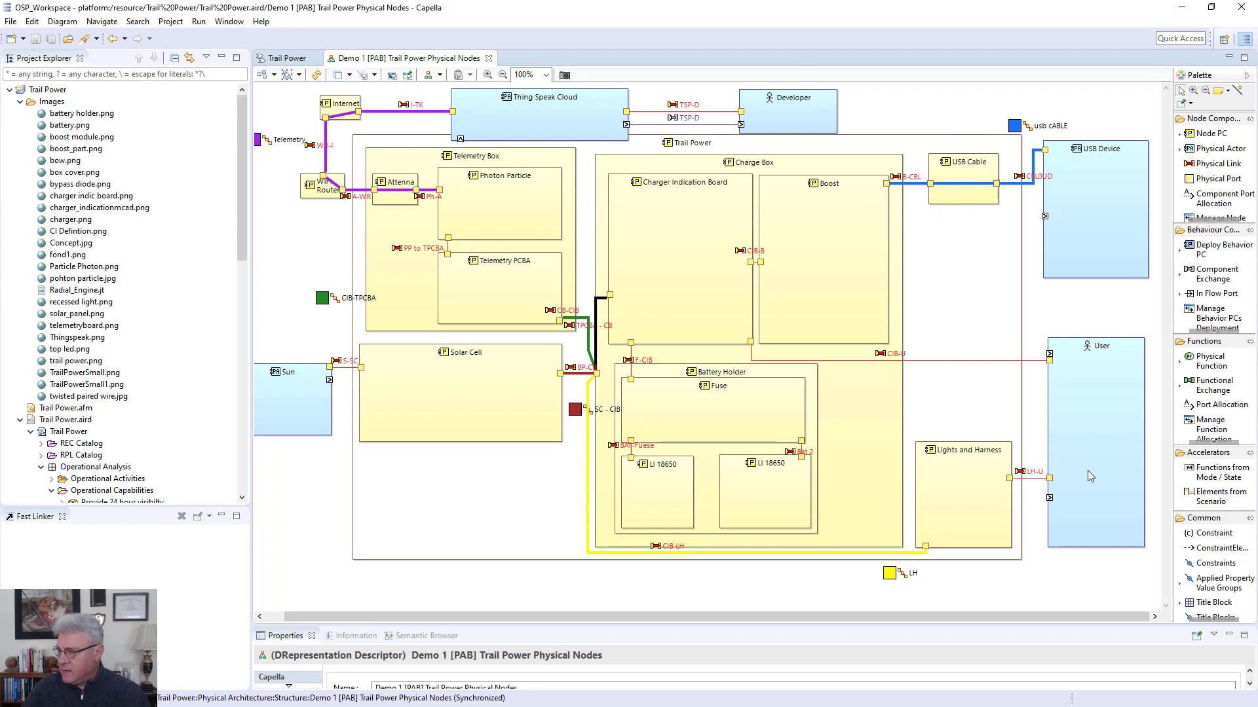
left_click(954, 361)
right_click(954, 360)
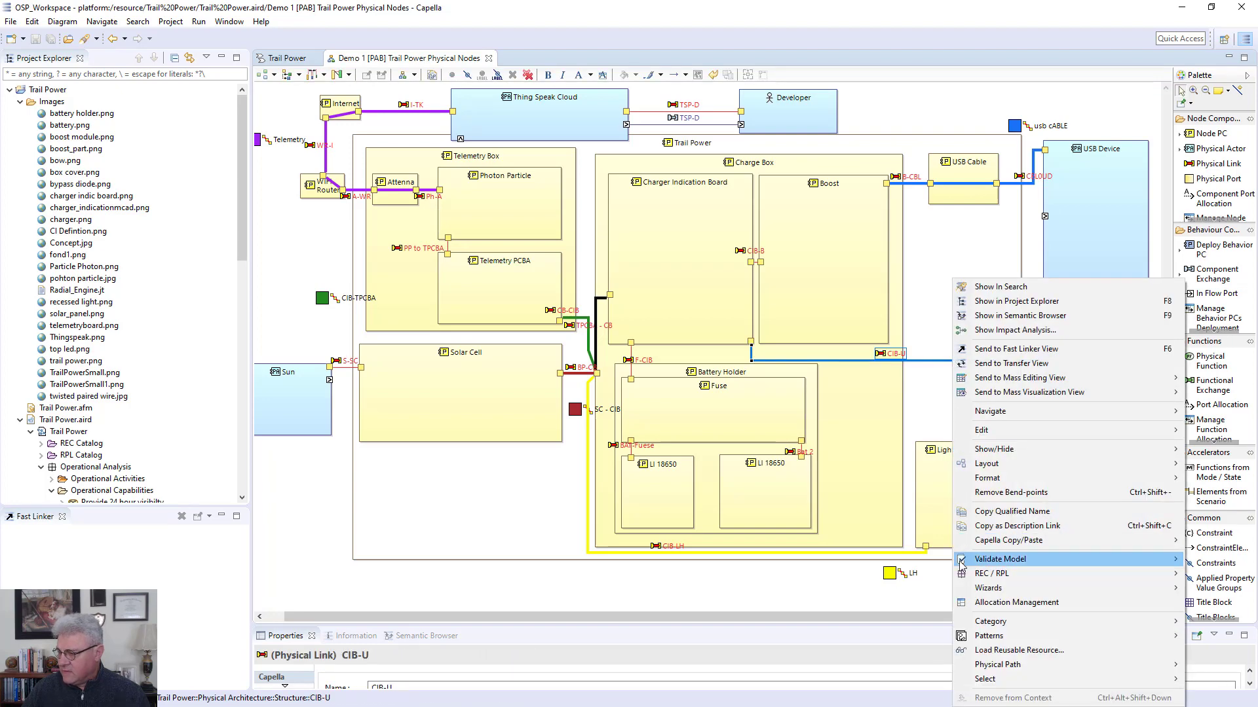
mouse_move(993, 664)
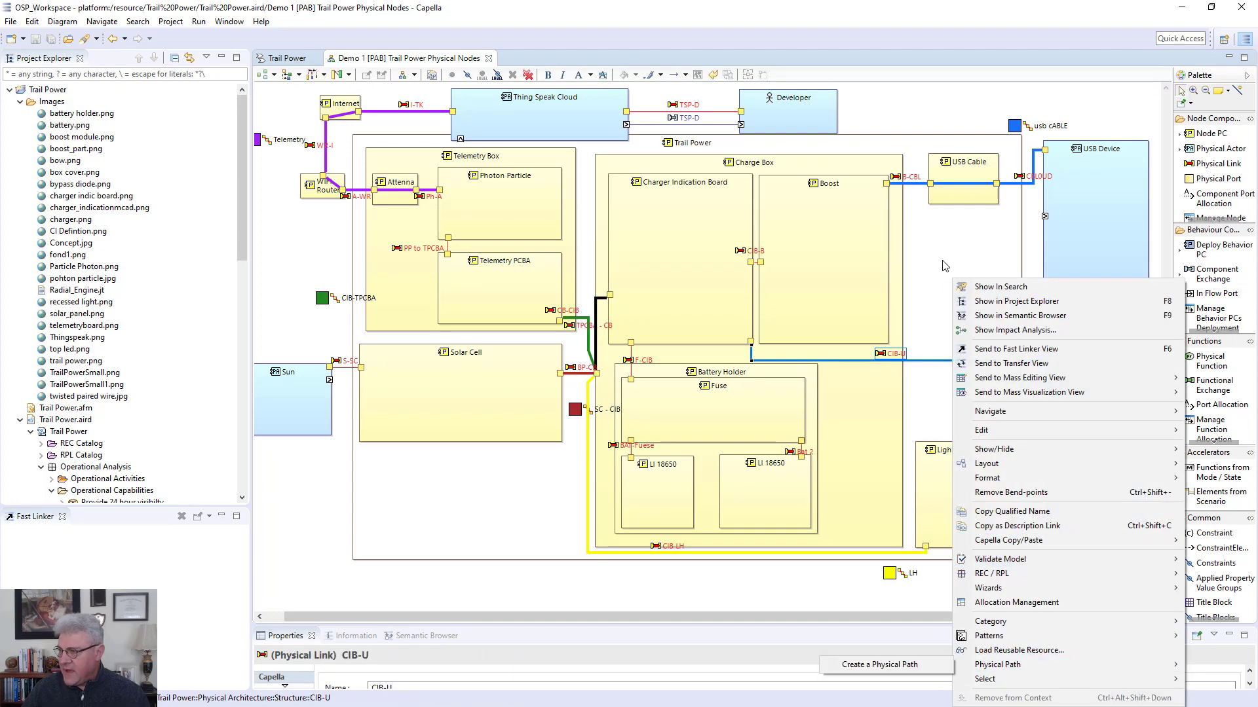
left_click(899, 103)
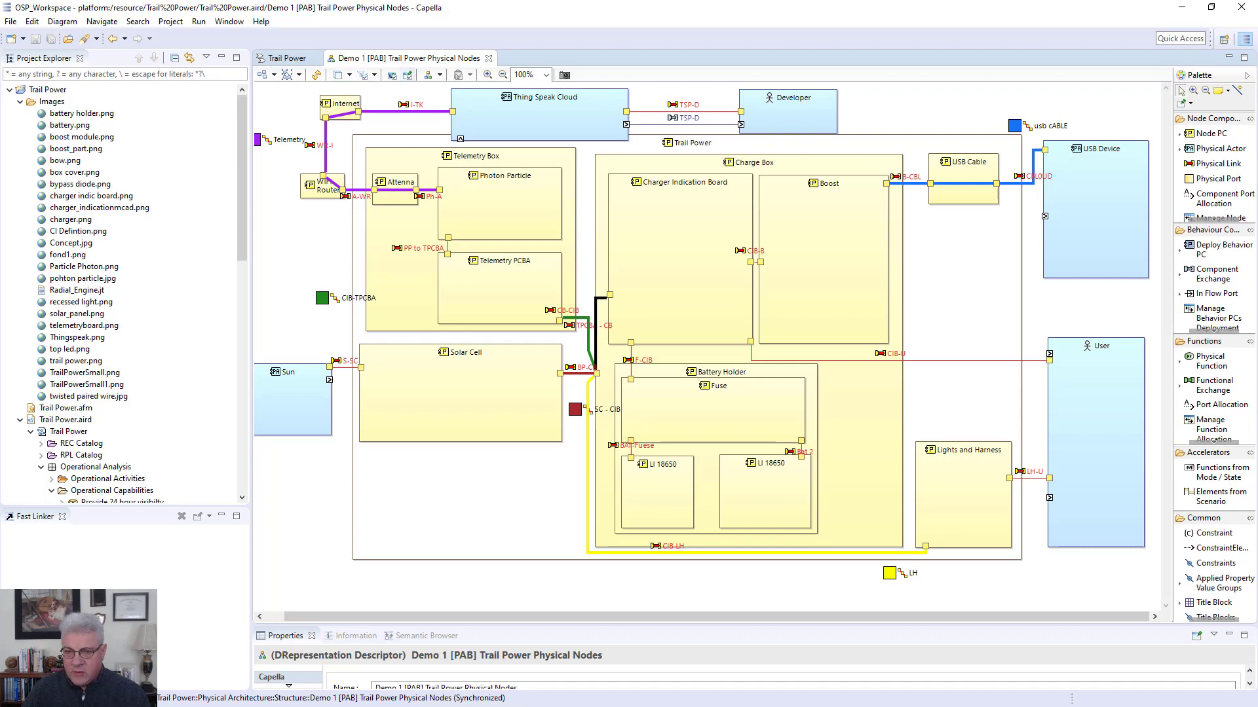
Replace the open diagram with Demo 1.1 [PAB] Trail Power Physical and Behavior Nodes and widen the diagram area
left_click(488, 59)
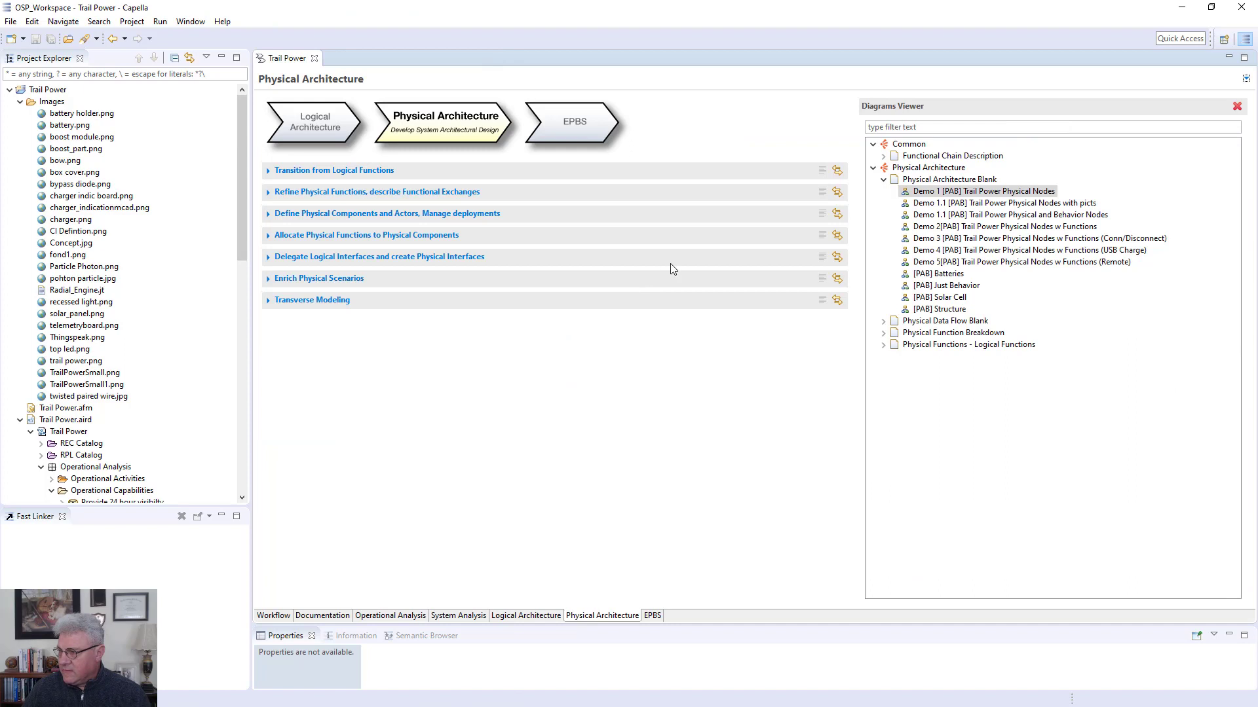
double_click(943, 216)
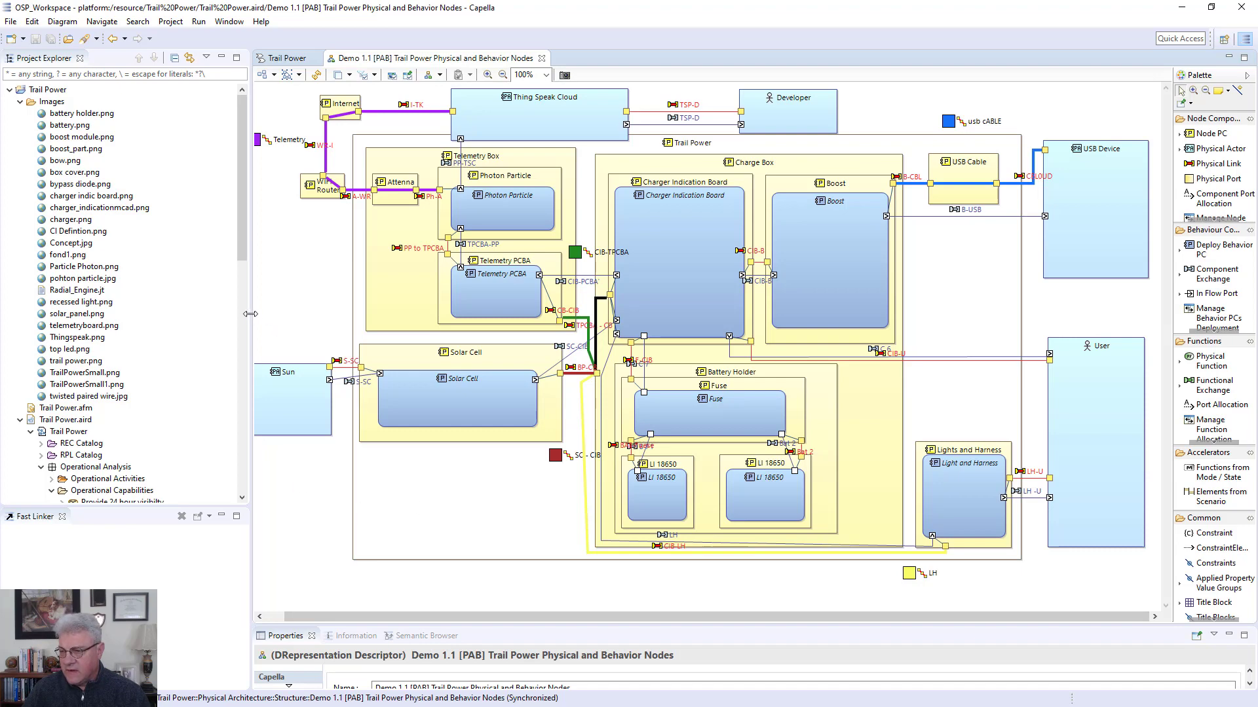
left_click_drag(251, 314, 155, 314)
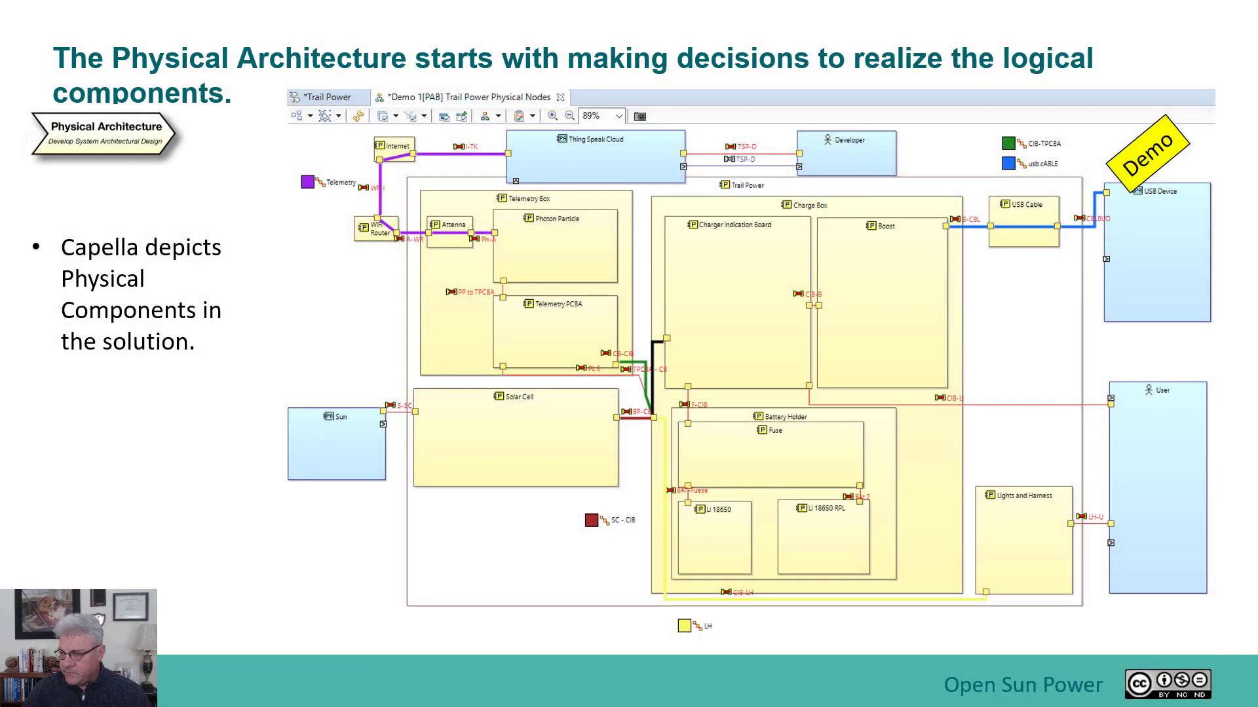
key("Right")
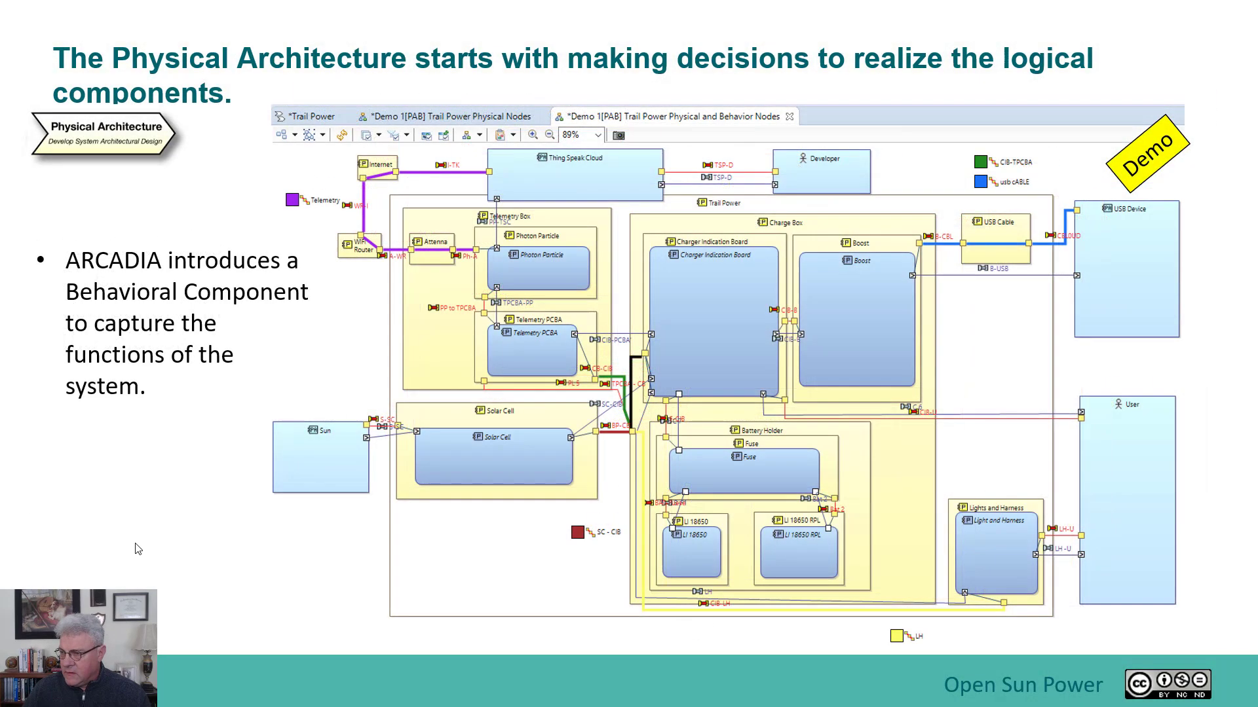
key("Right")
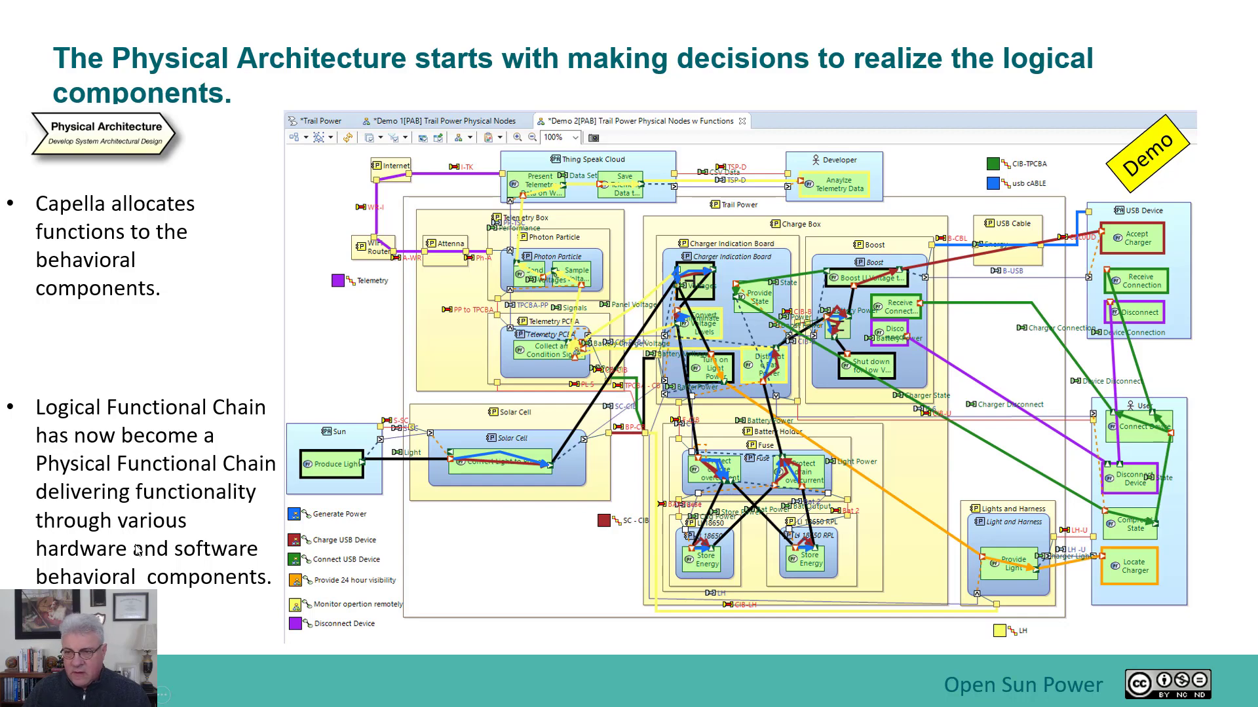
key("Right")
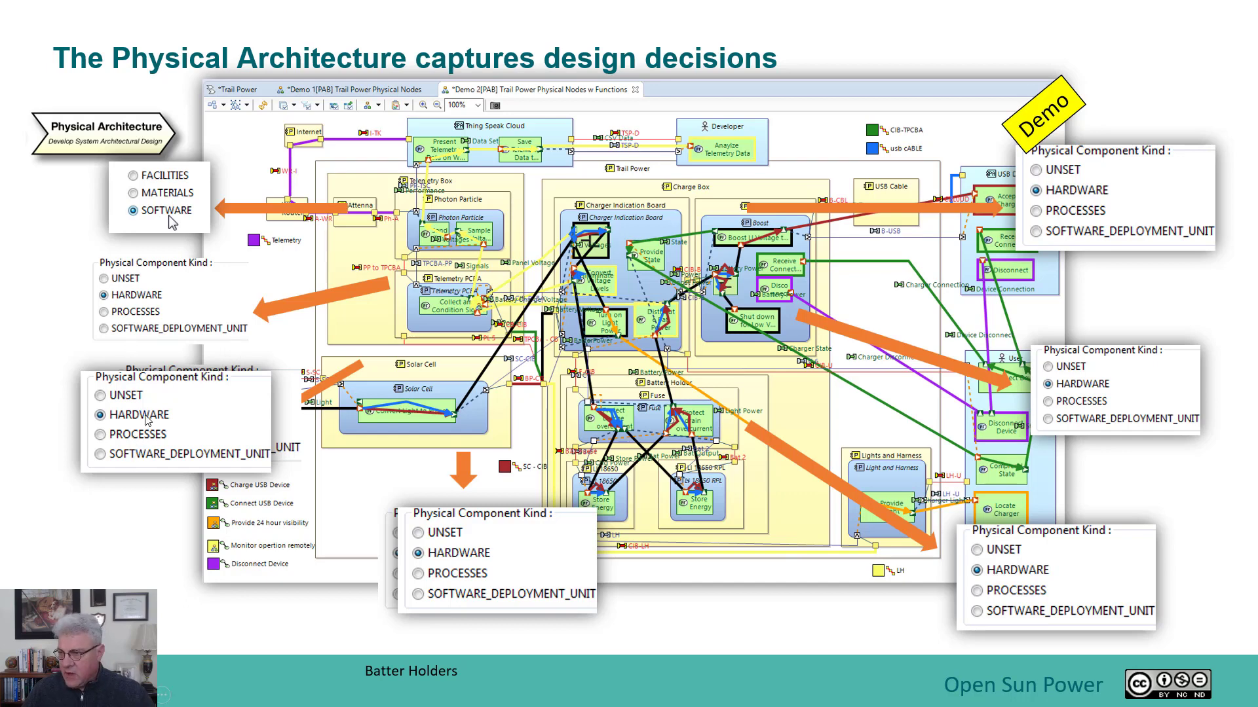
Switch back to Capella and set the Photon Particle behavior component's physical component kind to SOFTWARE
key("alt+Tab")
left_click(393, 222)
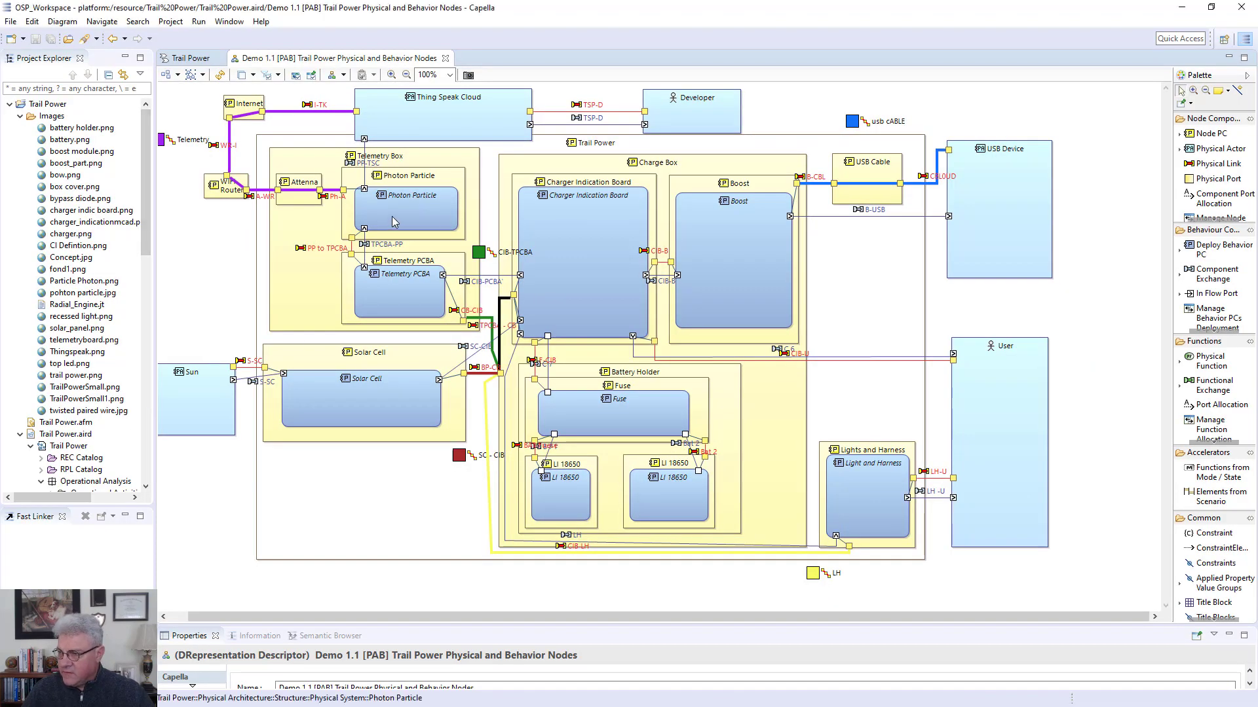
double_click(394, 222)
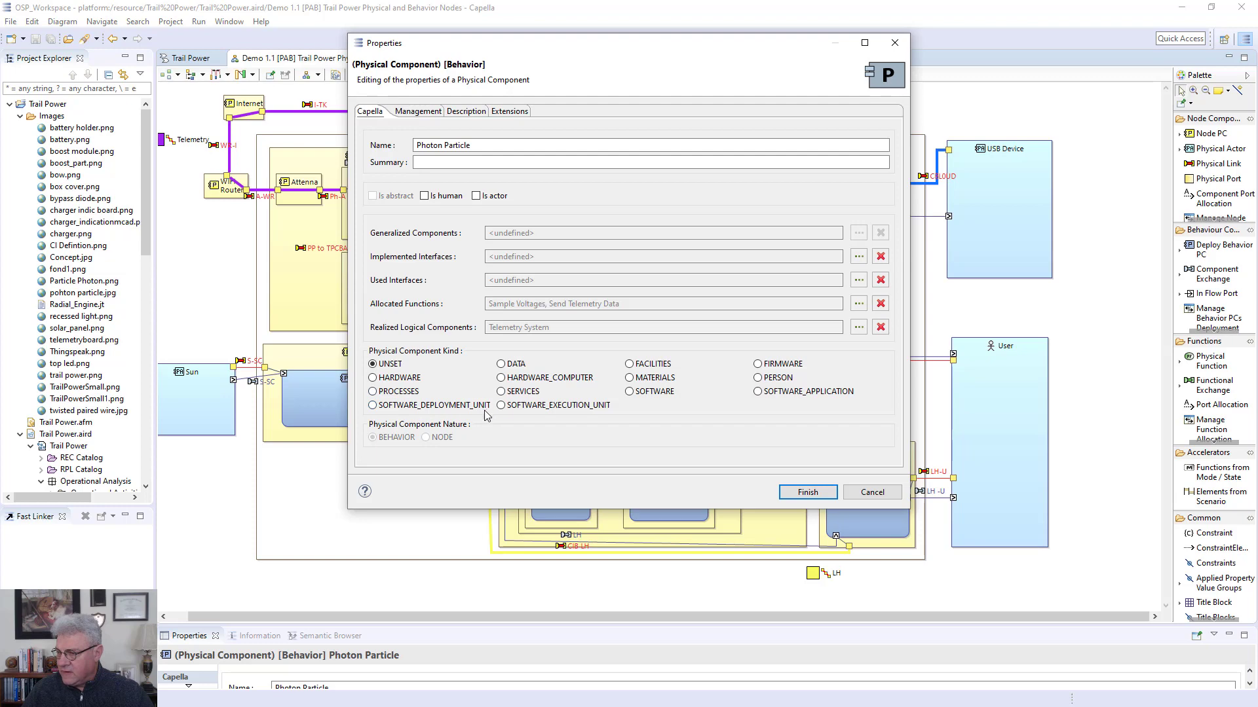
left_click(629, 393)
left_click(822, 493)
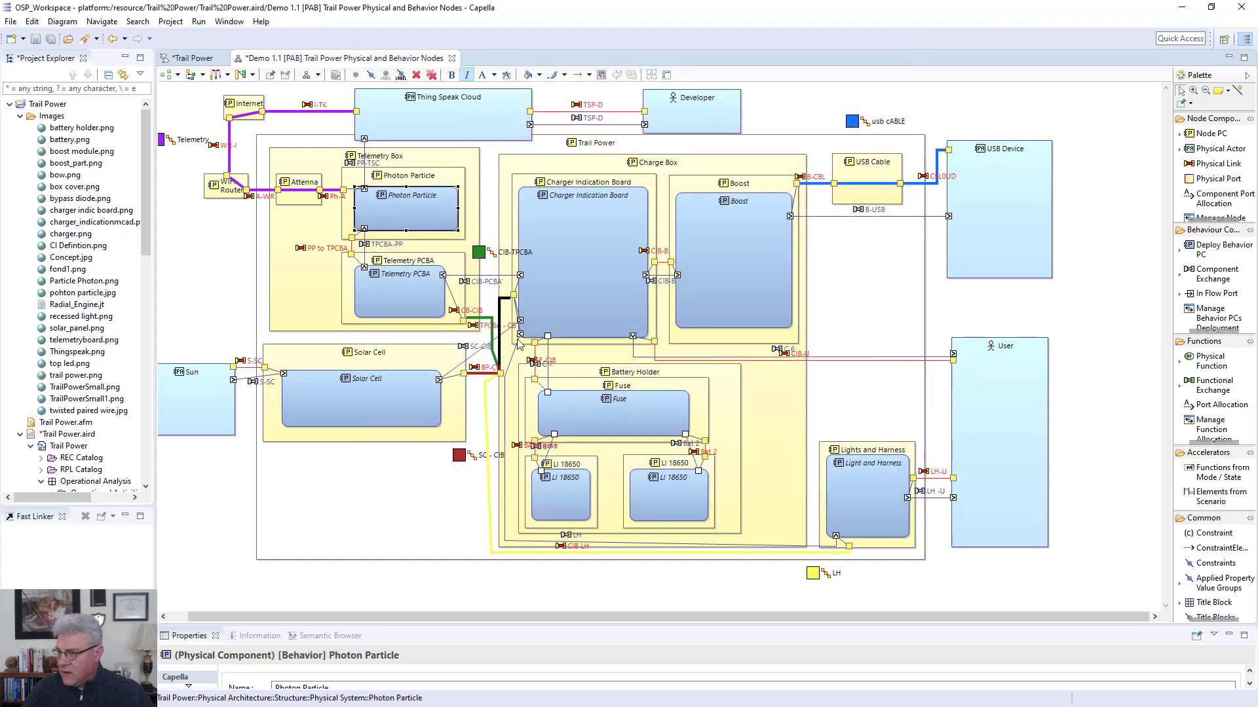
Set the Telemetry PCBA behavior component's physical component kind to HARDWARE
double_click(394, 285)
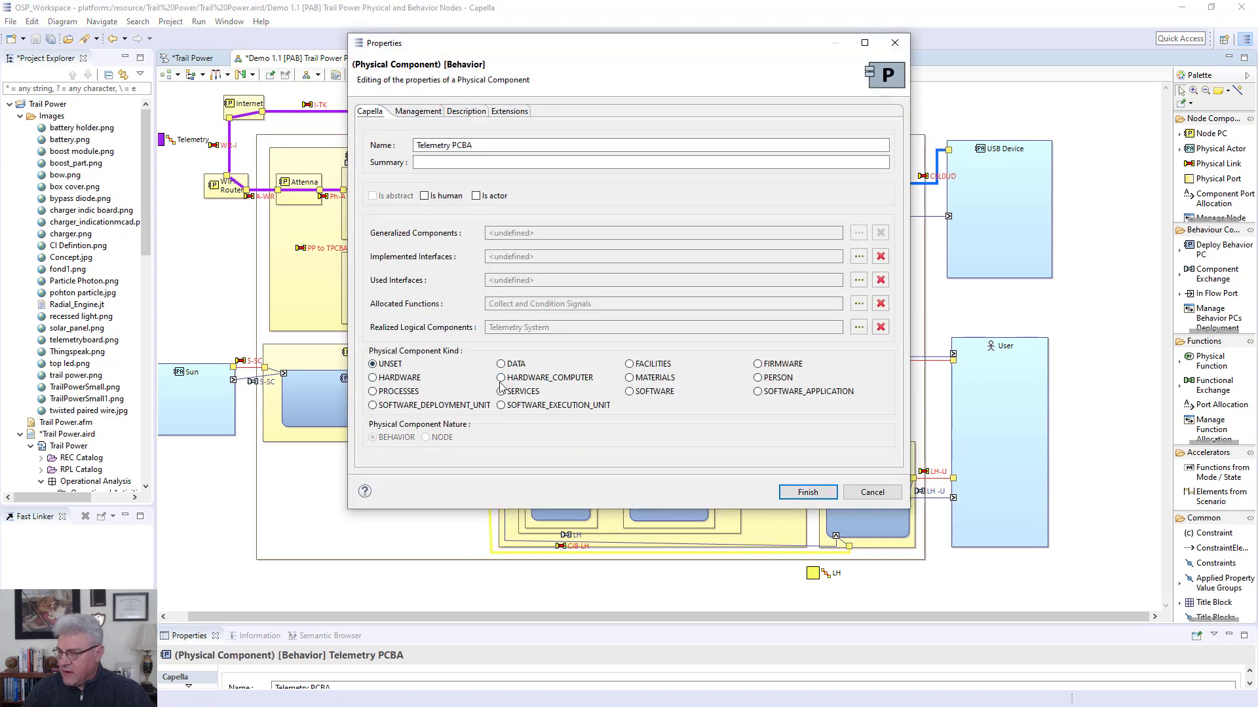
left_click(373, 380)
left_click(801, 497)
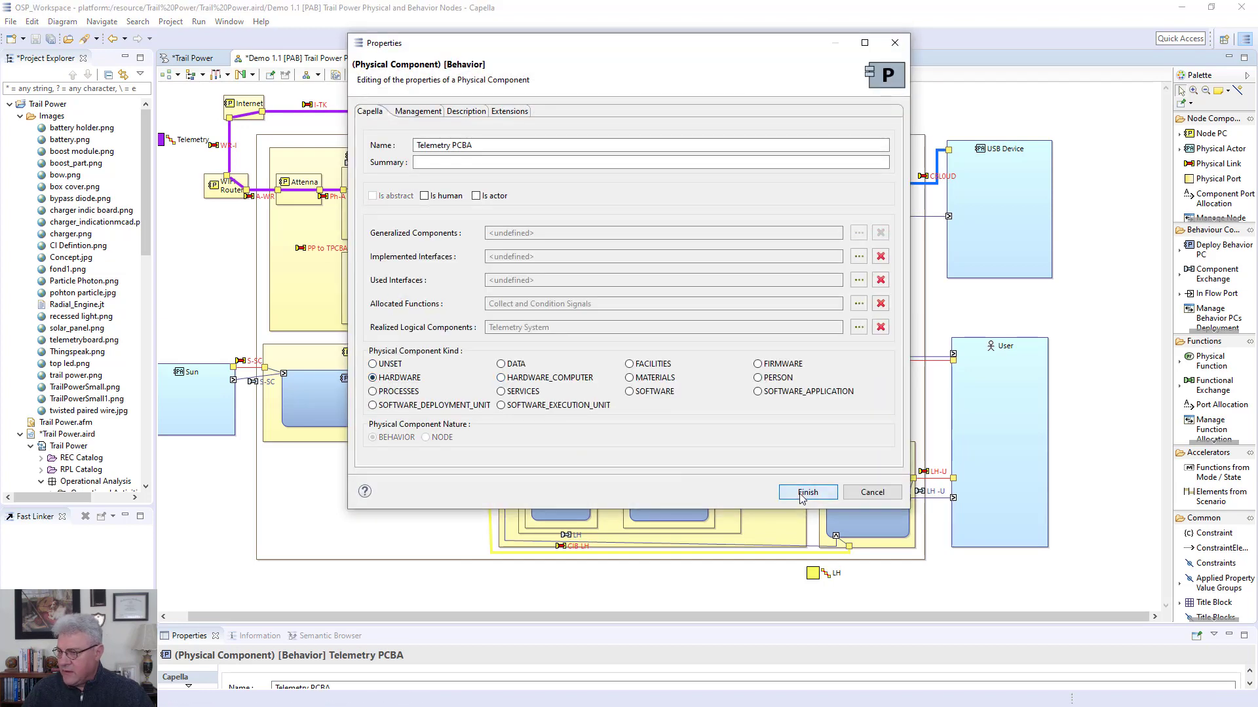
Check the physical component kind of the Photon Particle and Telemetry PCBA nodes
double_click(397, 188)
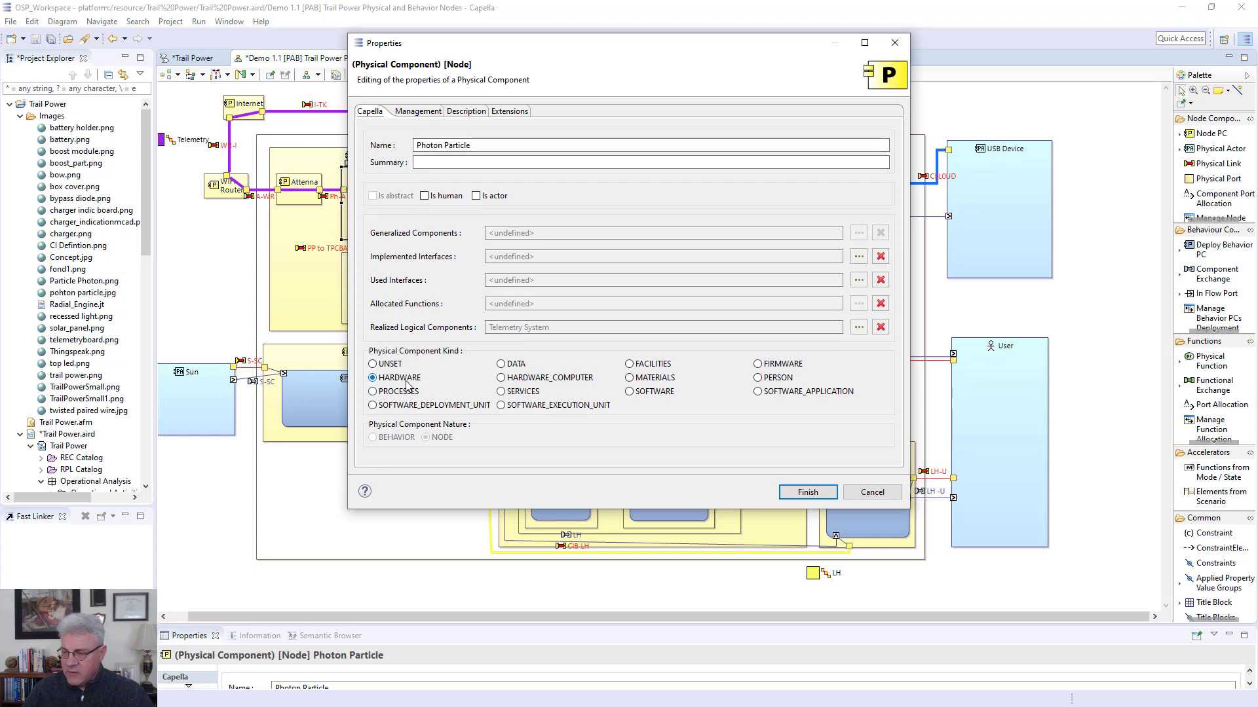
left_click(809, 492)
double_click(345, 296)
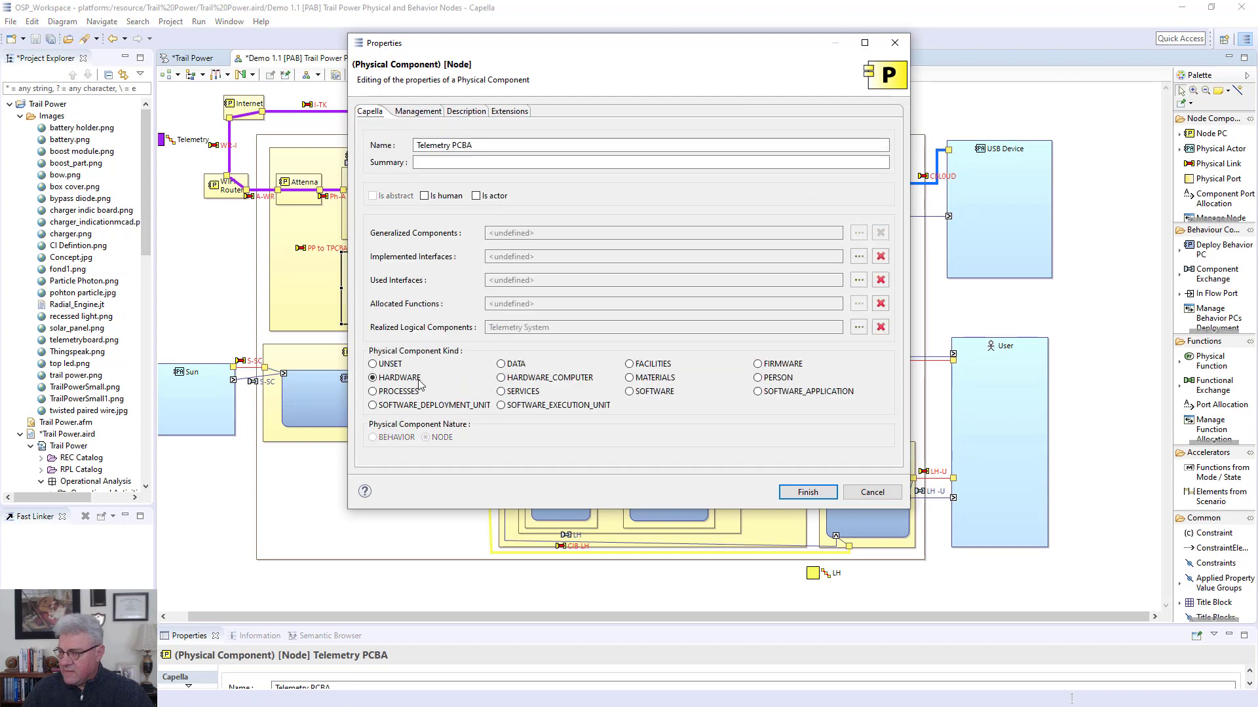
left_click(800, 497)
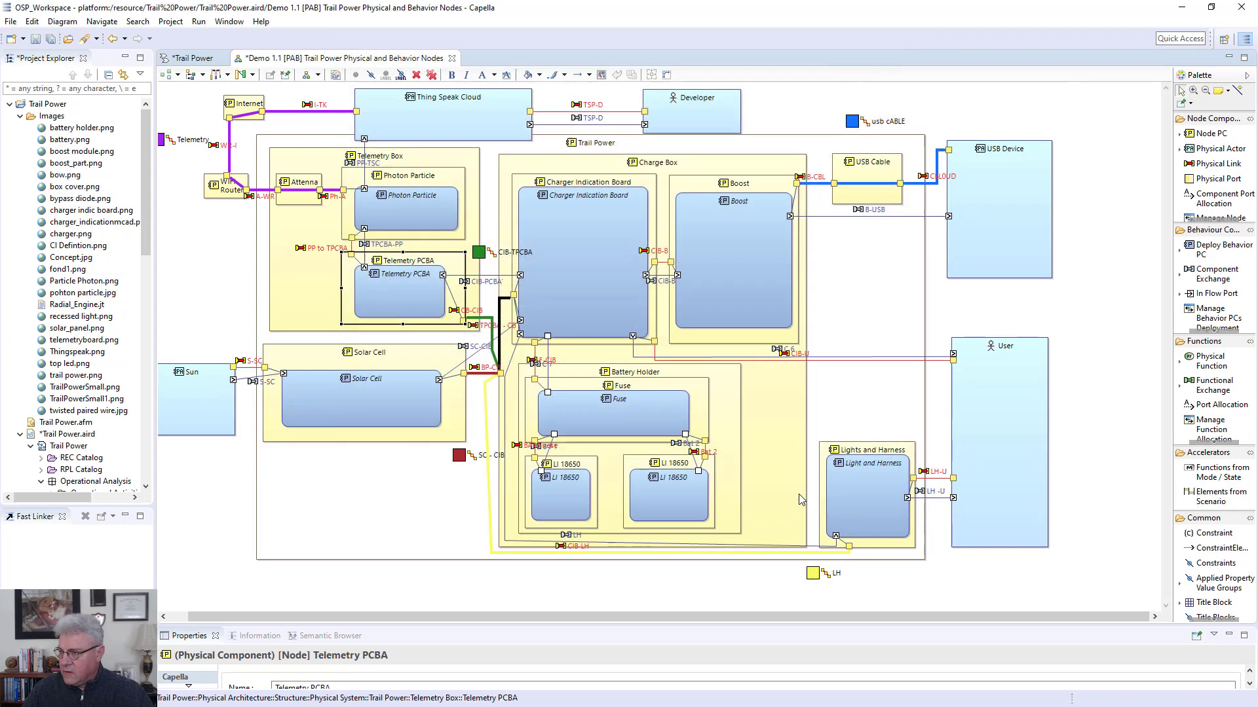
Set the physical component kind of the Charger Indication Board and Boost behavior components to HARDWARE
double_click(577, 199)
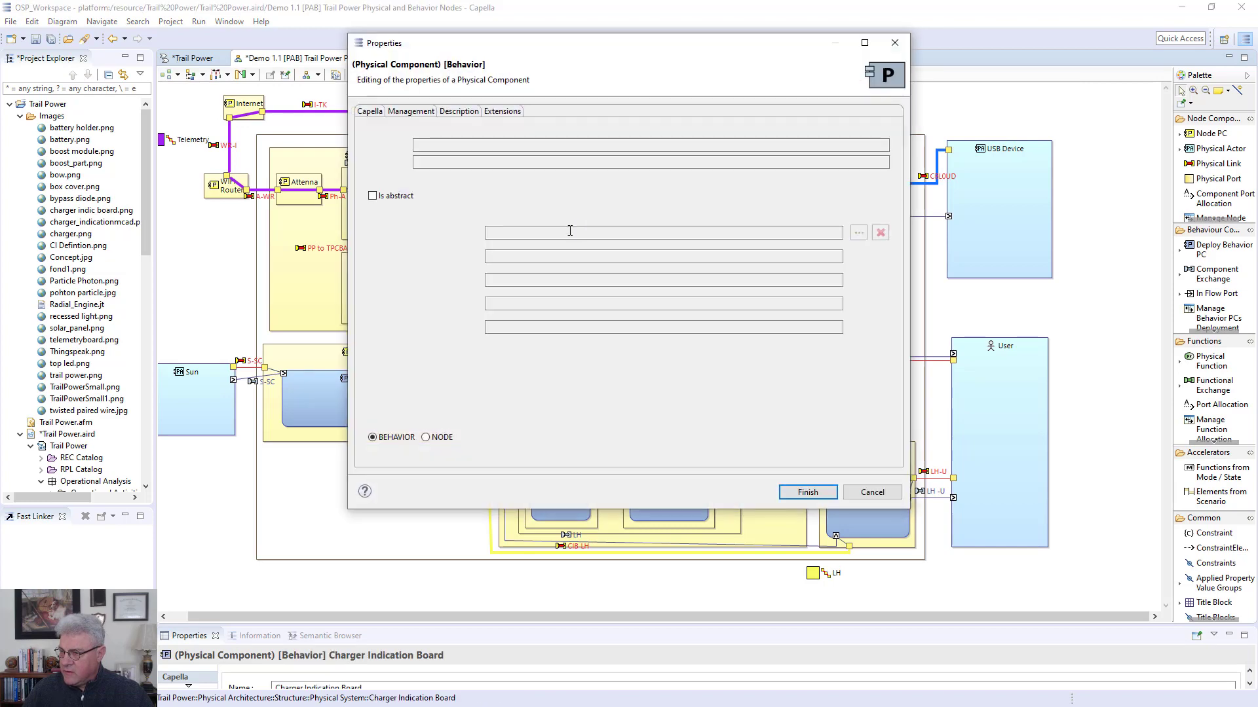
left_click(378, 380)
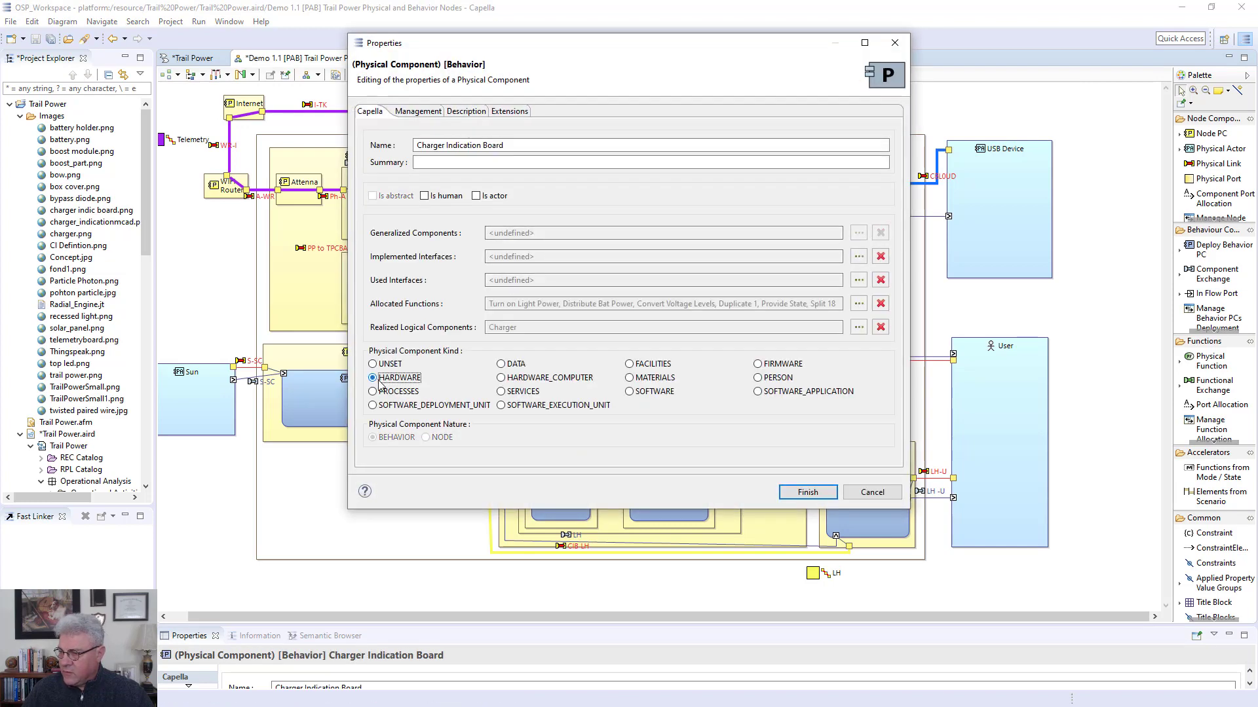
left_click(793, 491)
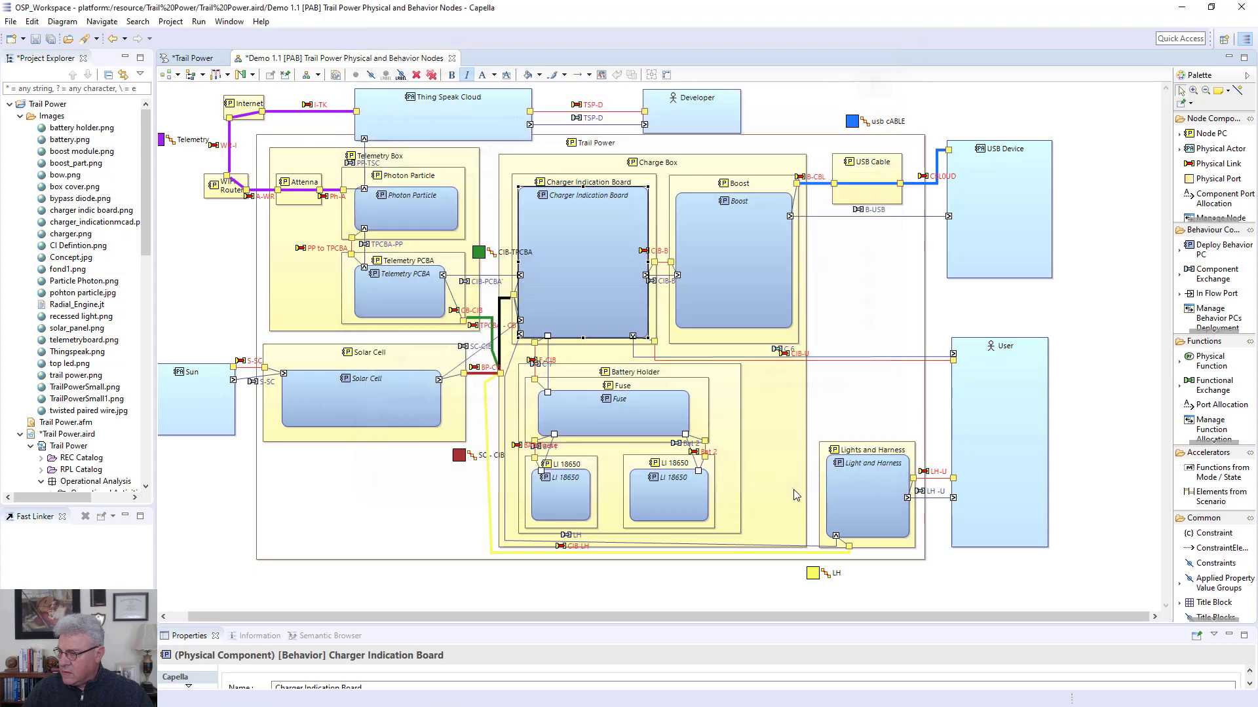
left_click(715, 229)
double_click(715, 229)
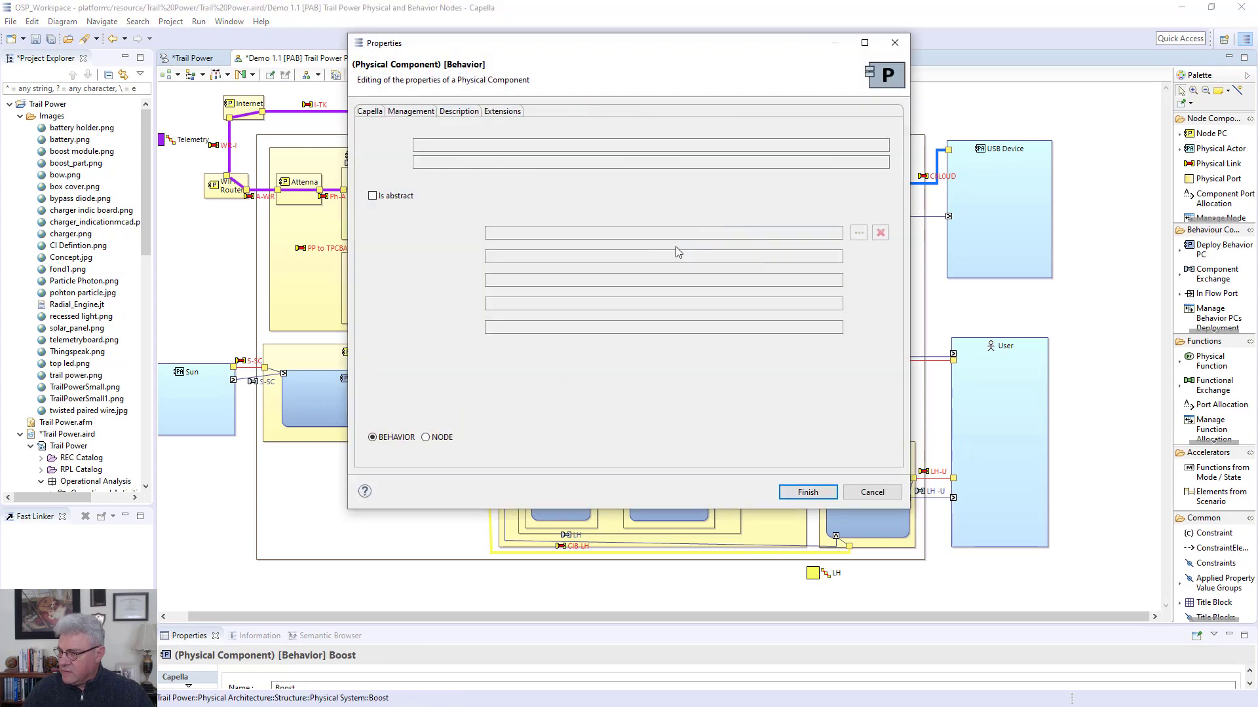
left_click(373, 379)
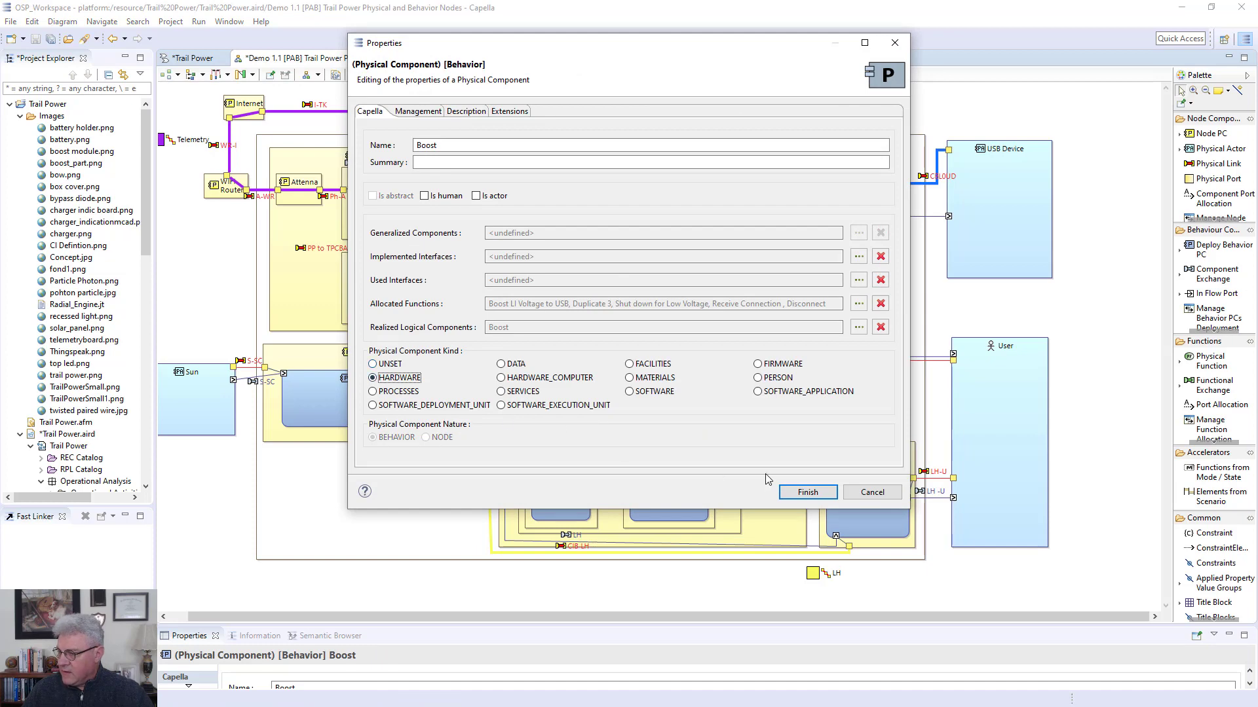
left_click(793, 490)
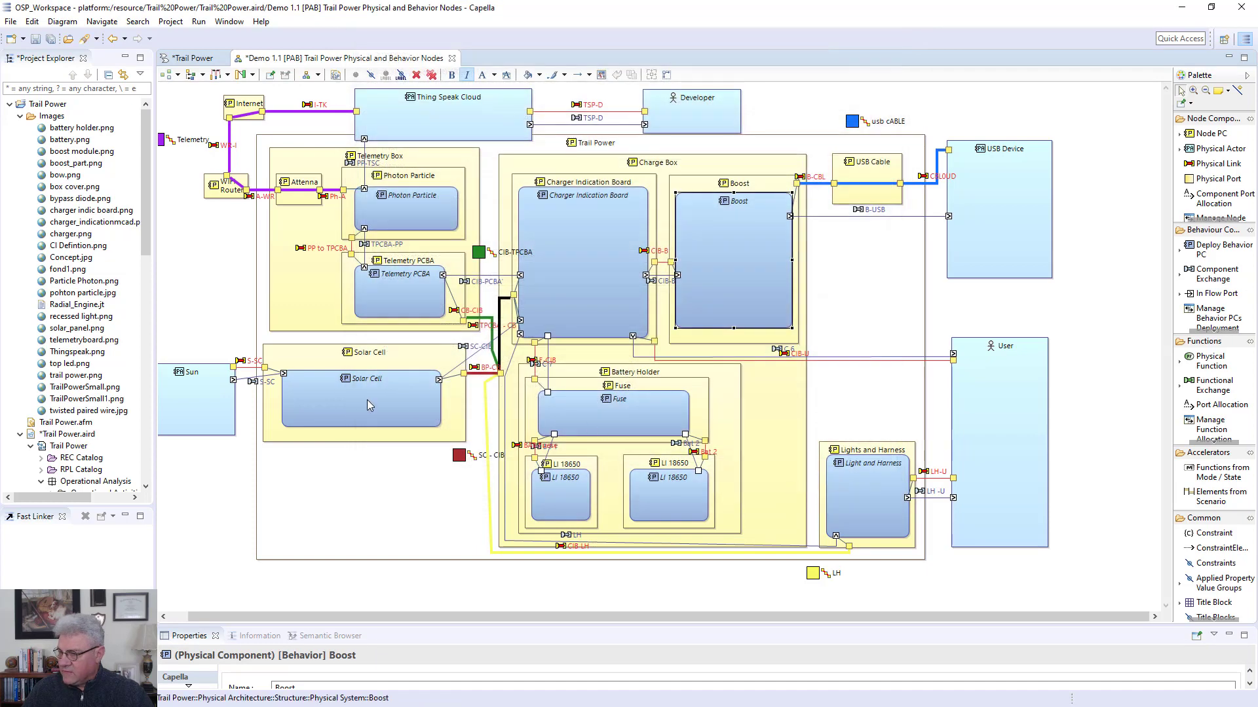
Set the physical component kind to HARDWARE for both the Solar Cell behavior component and the Solar Cell node
left_click(374, 406)
double_click(374, 404)
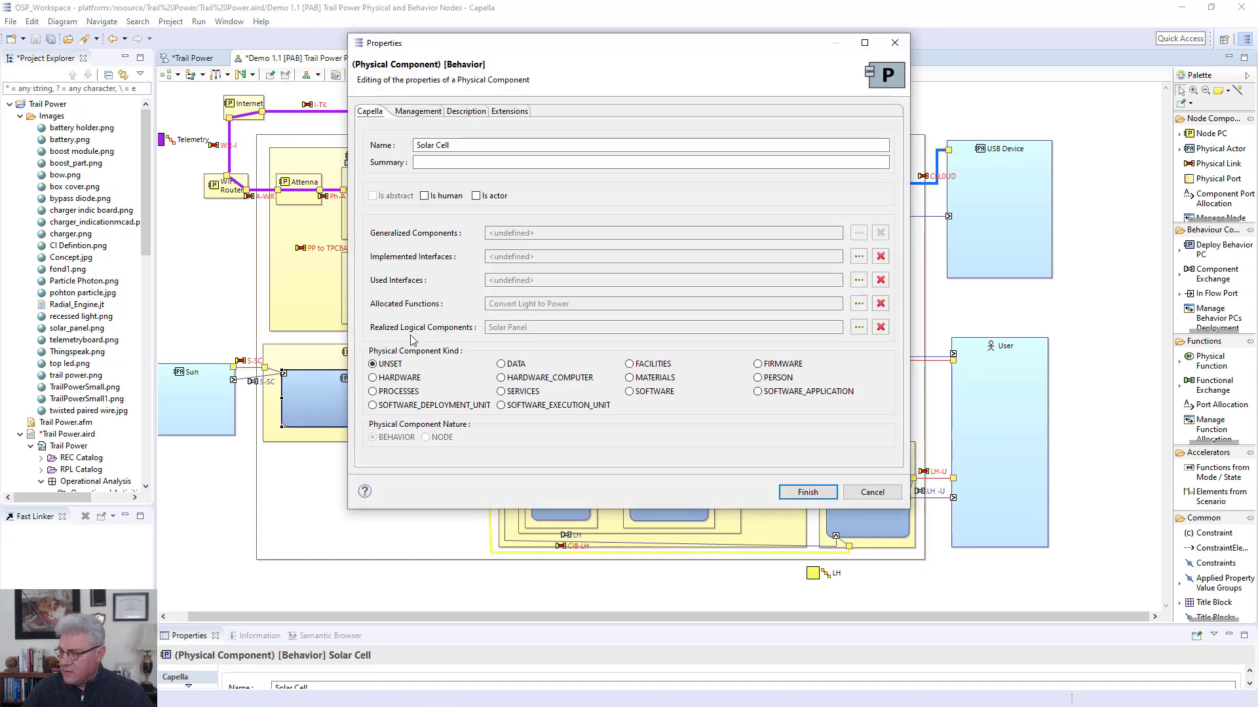
left_click(387, 380)
left_click(807, 493)
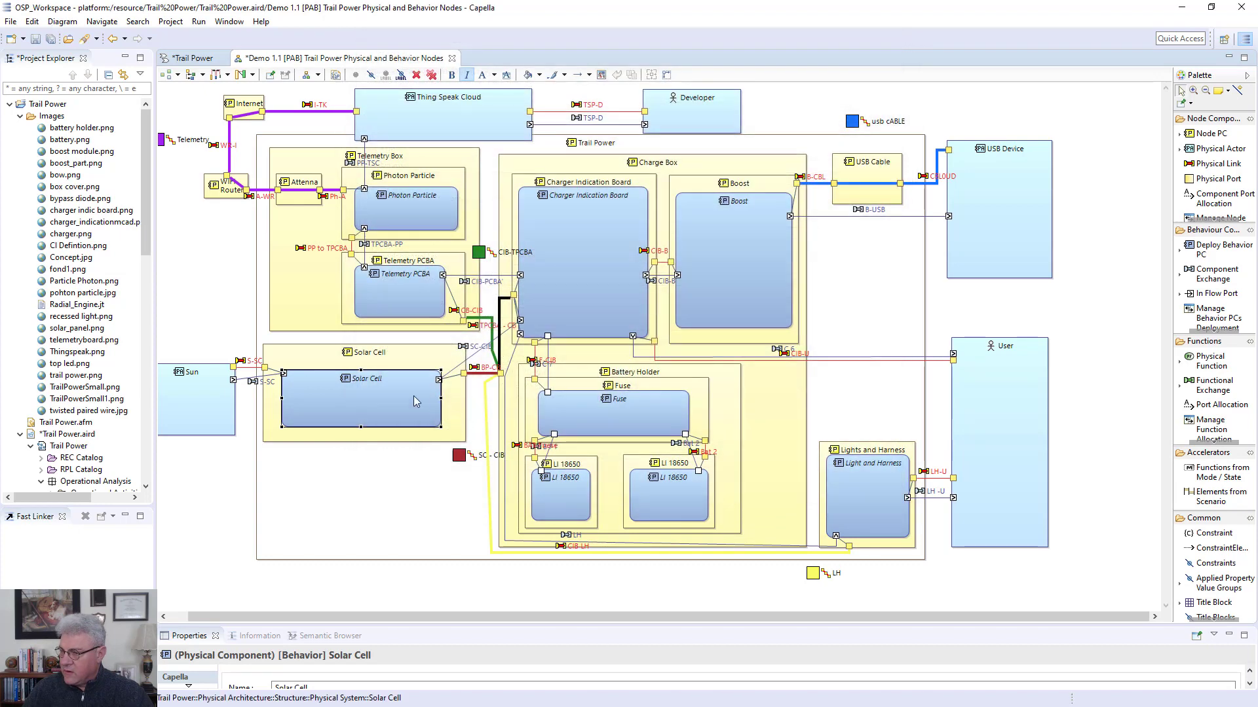
left_click(344, 363)
double_click(344, 364)
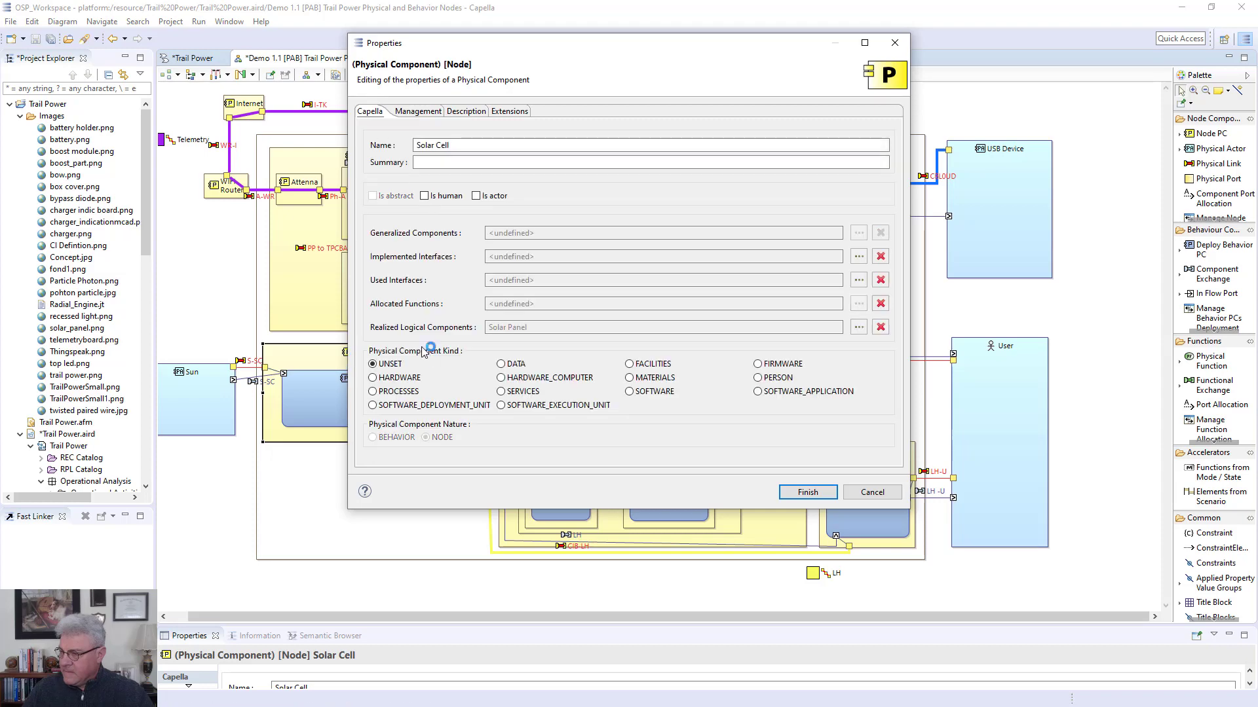
left_click(380, 381)
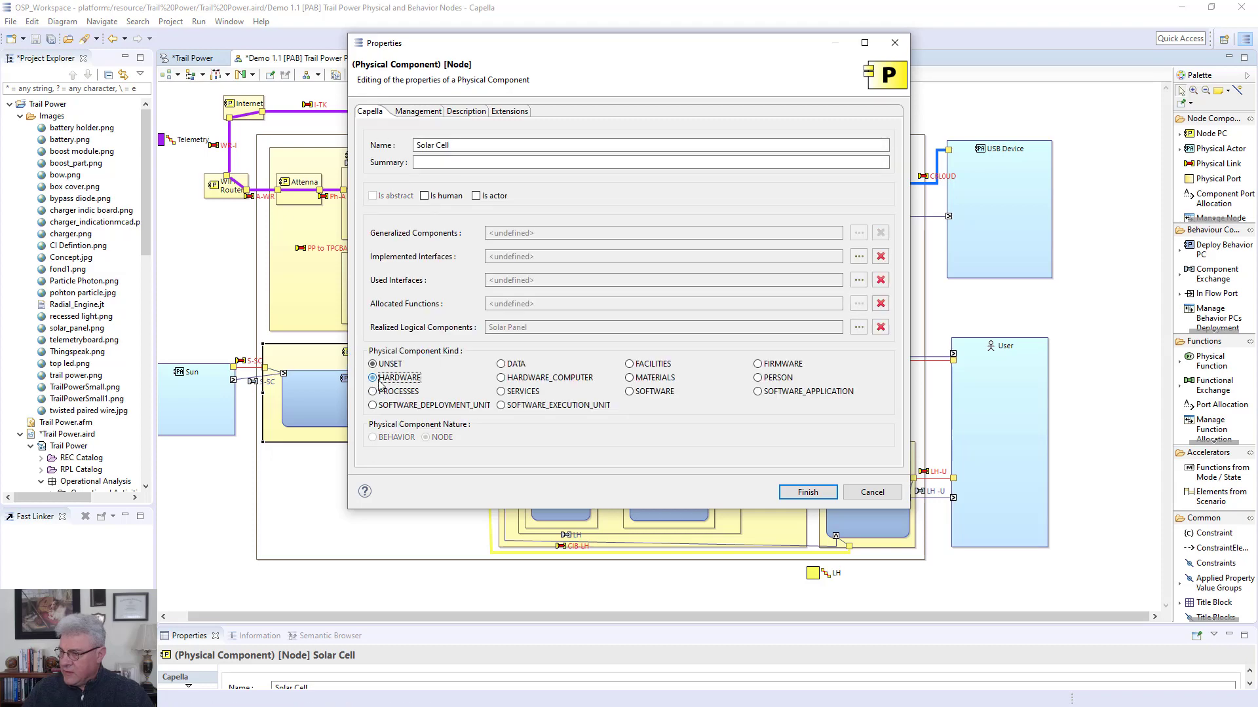
left_click(807, 493)
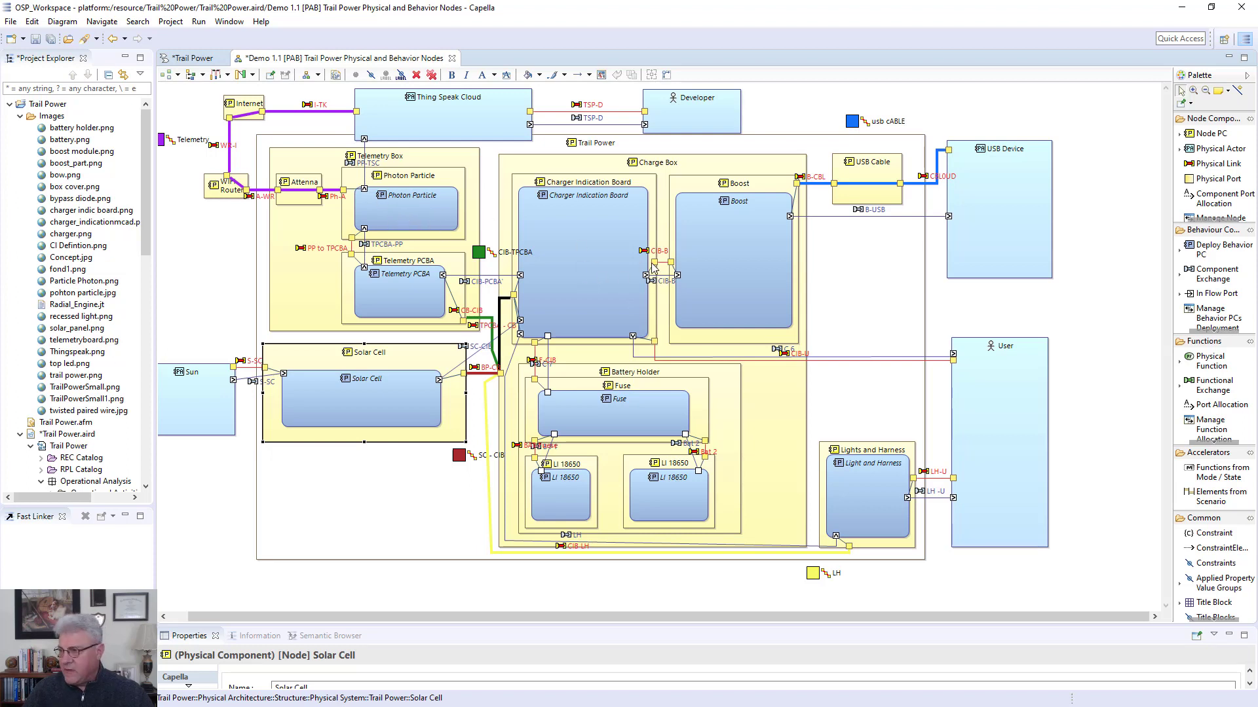
Set the Charge Box node's physical component kind to HARDWARE
double_click(770, 403)
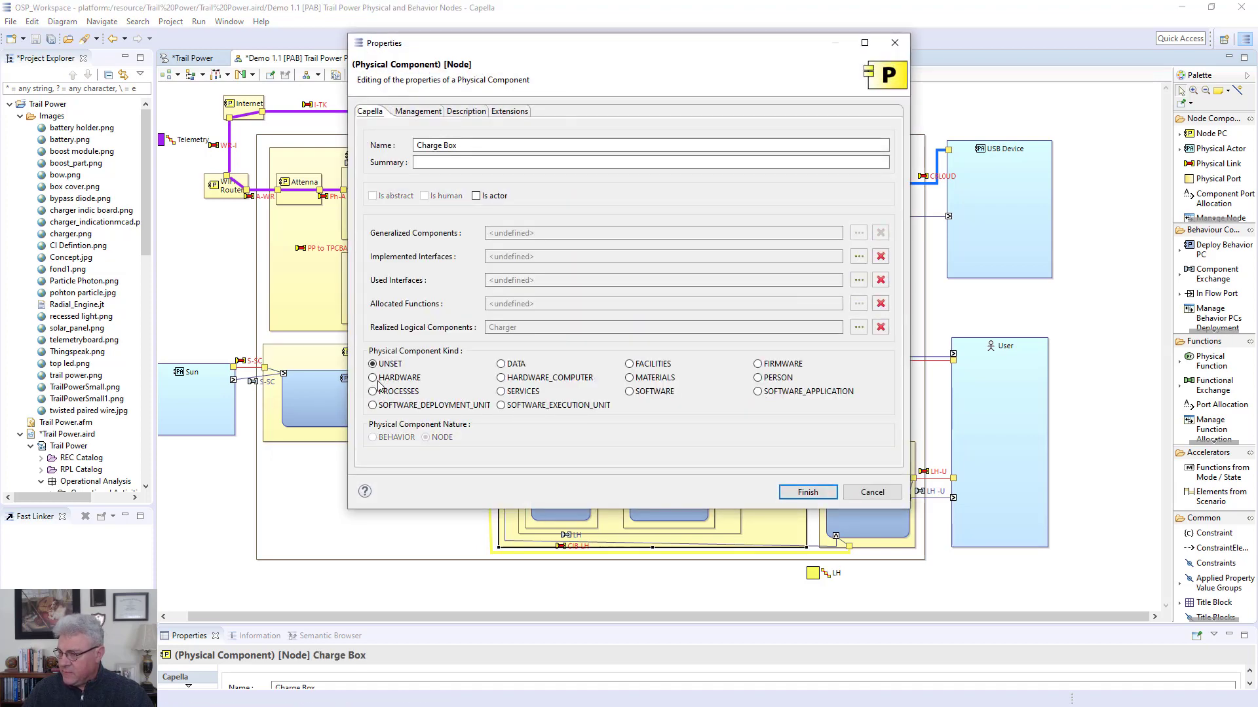
left_click(384, 379)
left_click(810, 494)
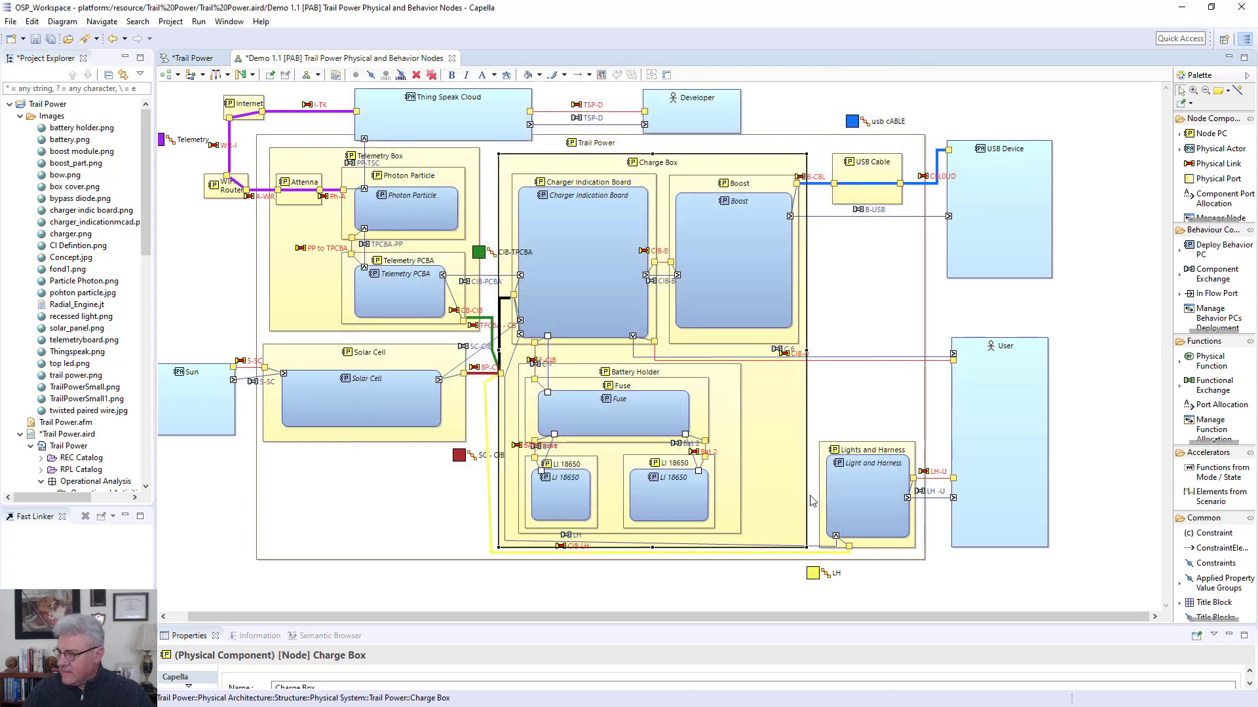
Open the properties of the Boost node inside the Charge Box and view its description
left_click(849, 452)
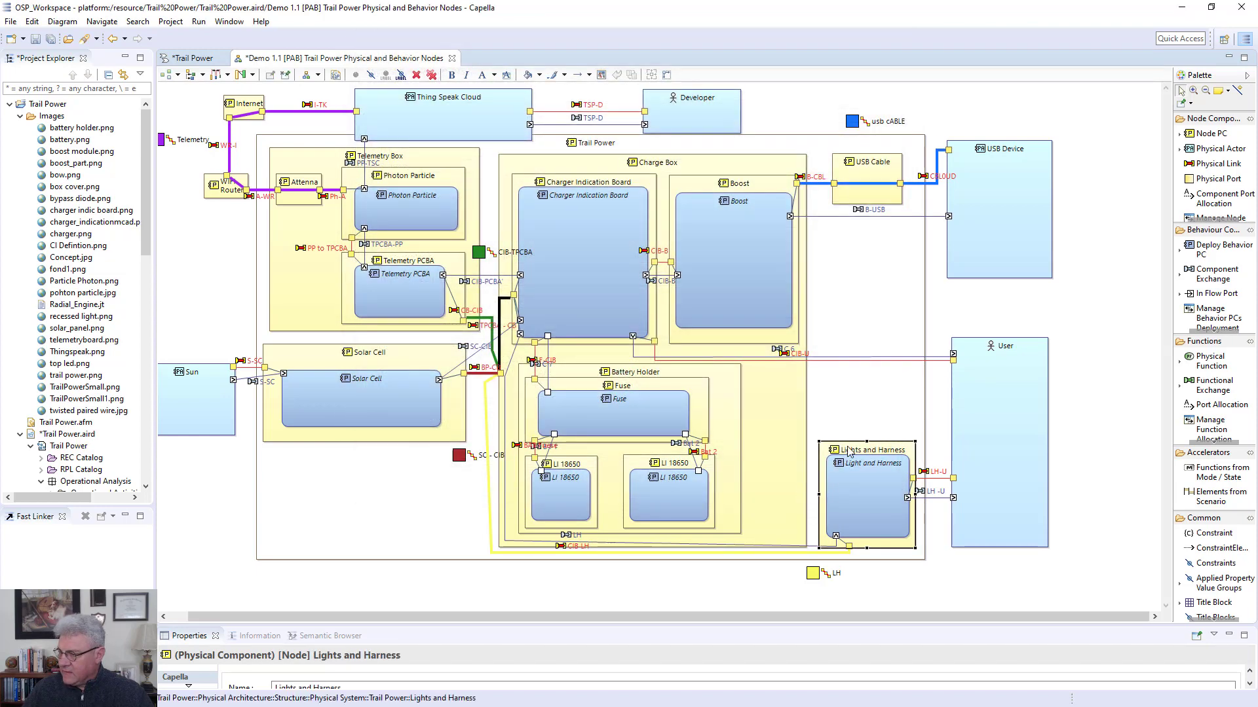
left_click(690, 195)
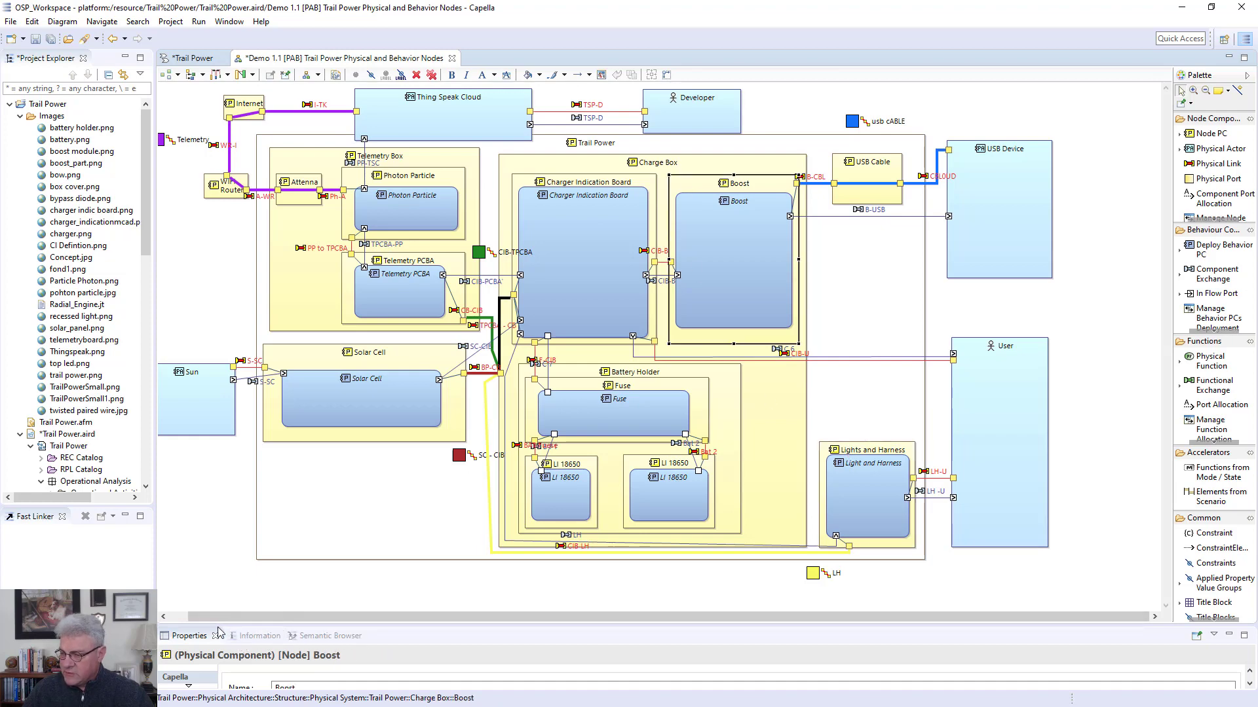
double_click(683, 188)
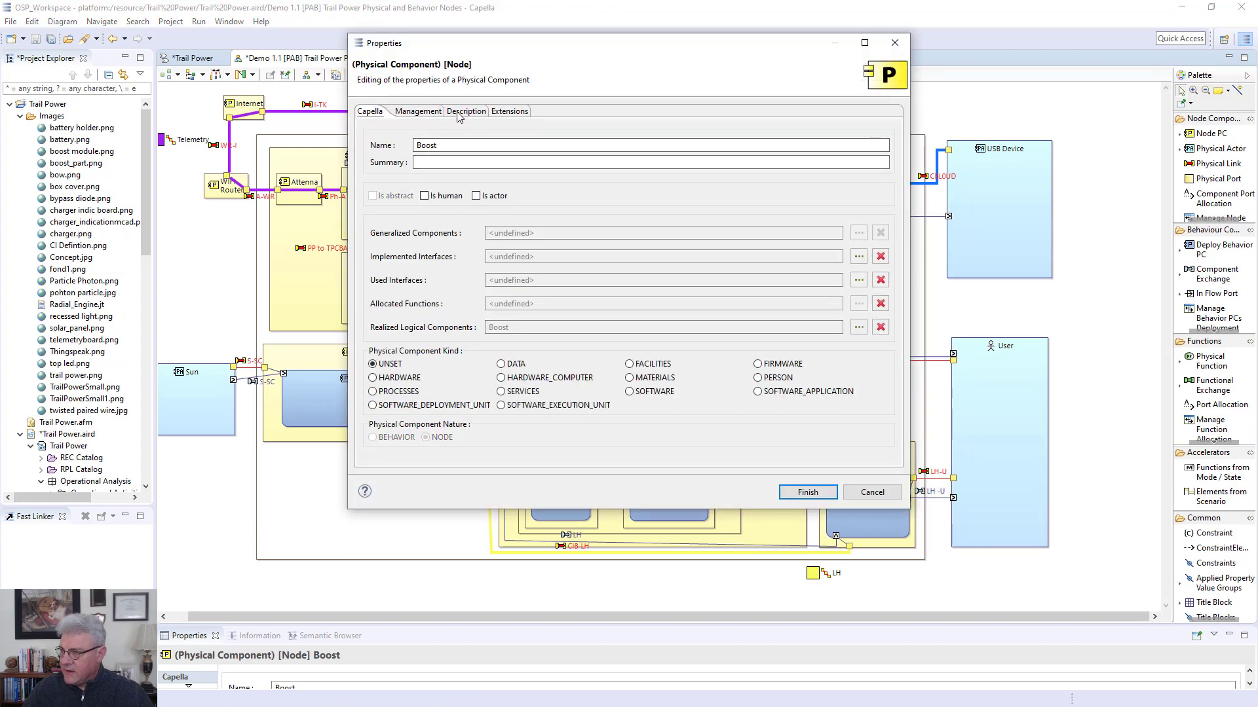
left_click(459, 112)
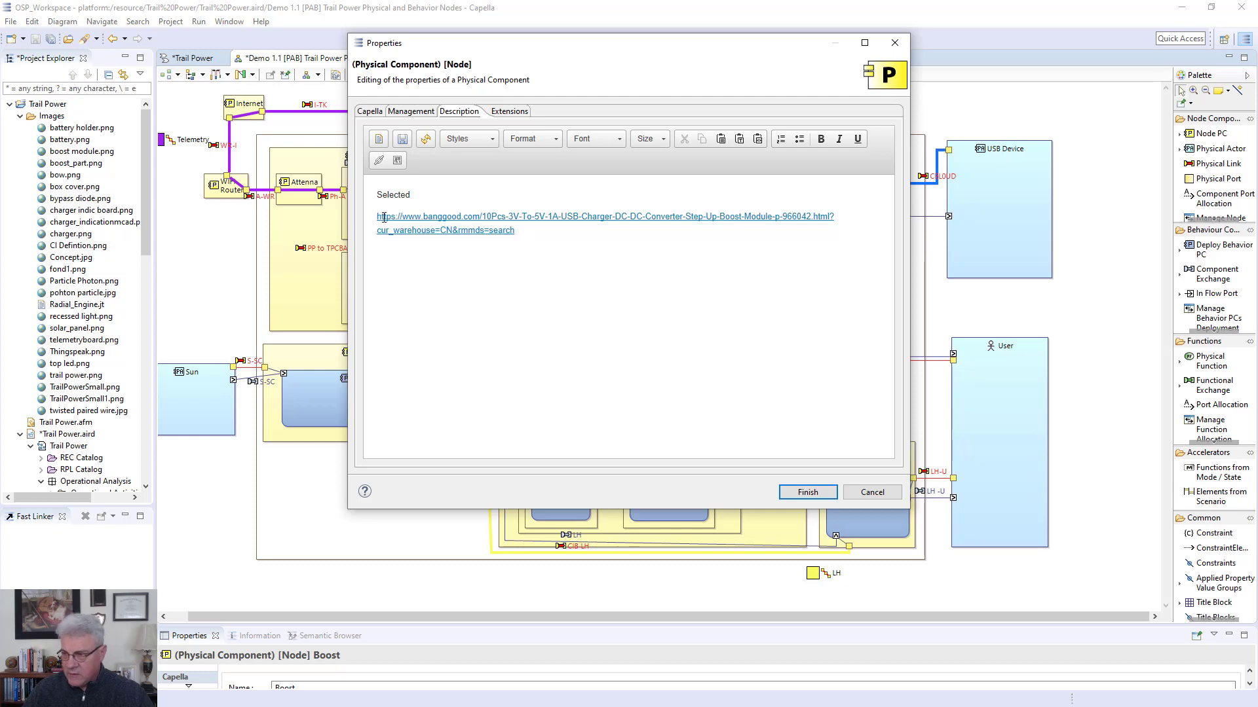
Open the Banggood link in the Boost node's description, view the selected boost module's product page, and close the page and the properties
left_click_drag(508, 42, 697, 195)
left_click_drag(642, 157, 572, 115)
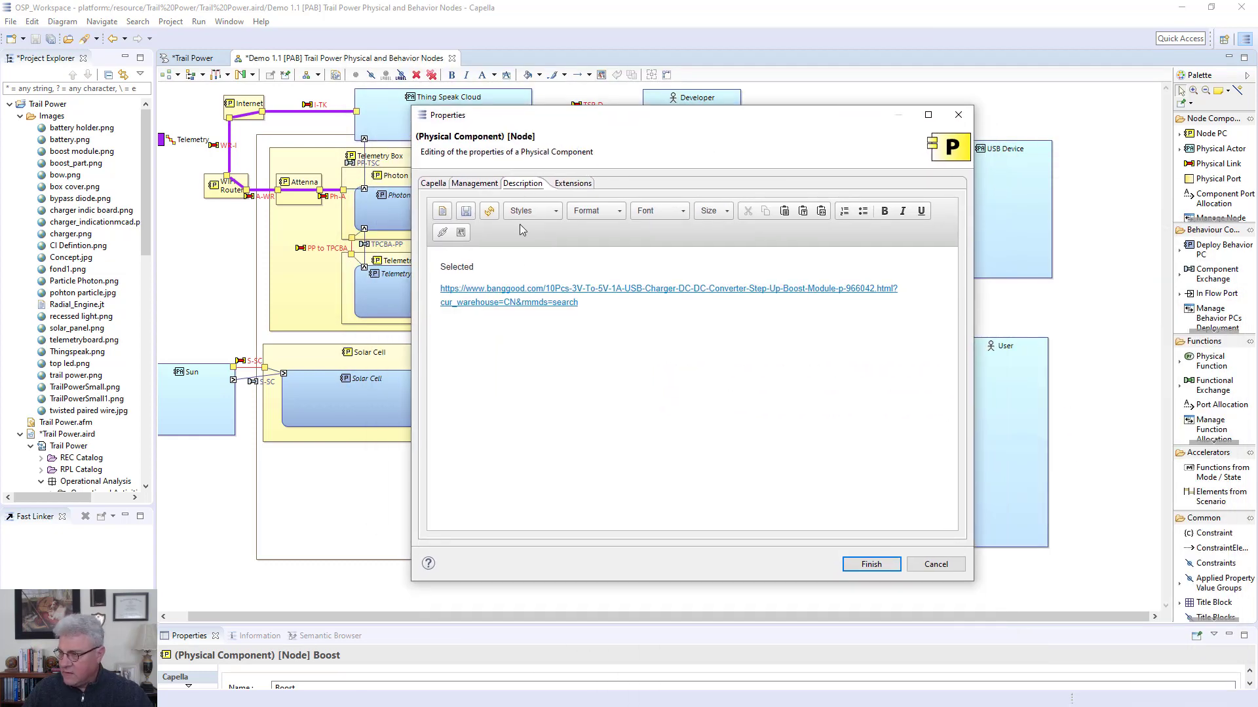
right_click(513, 290)
left_click(549, 332)
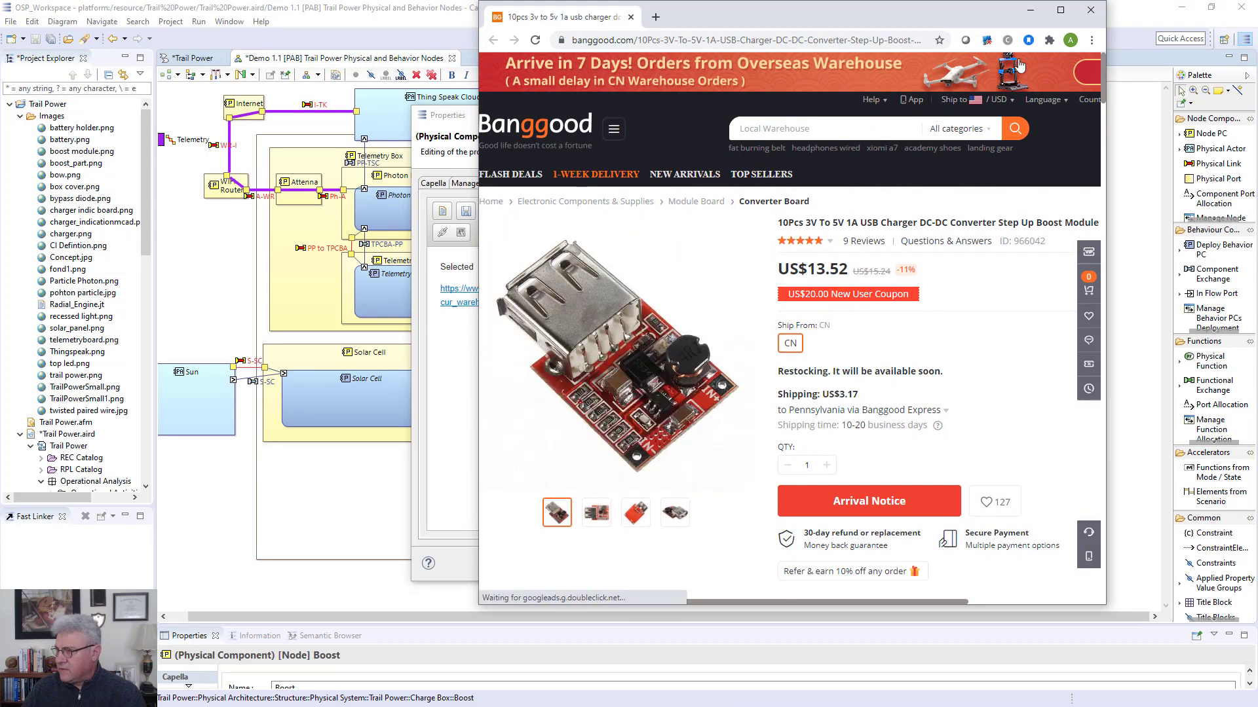
left_click(1091, 9)
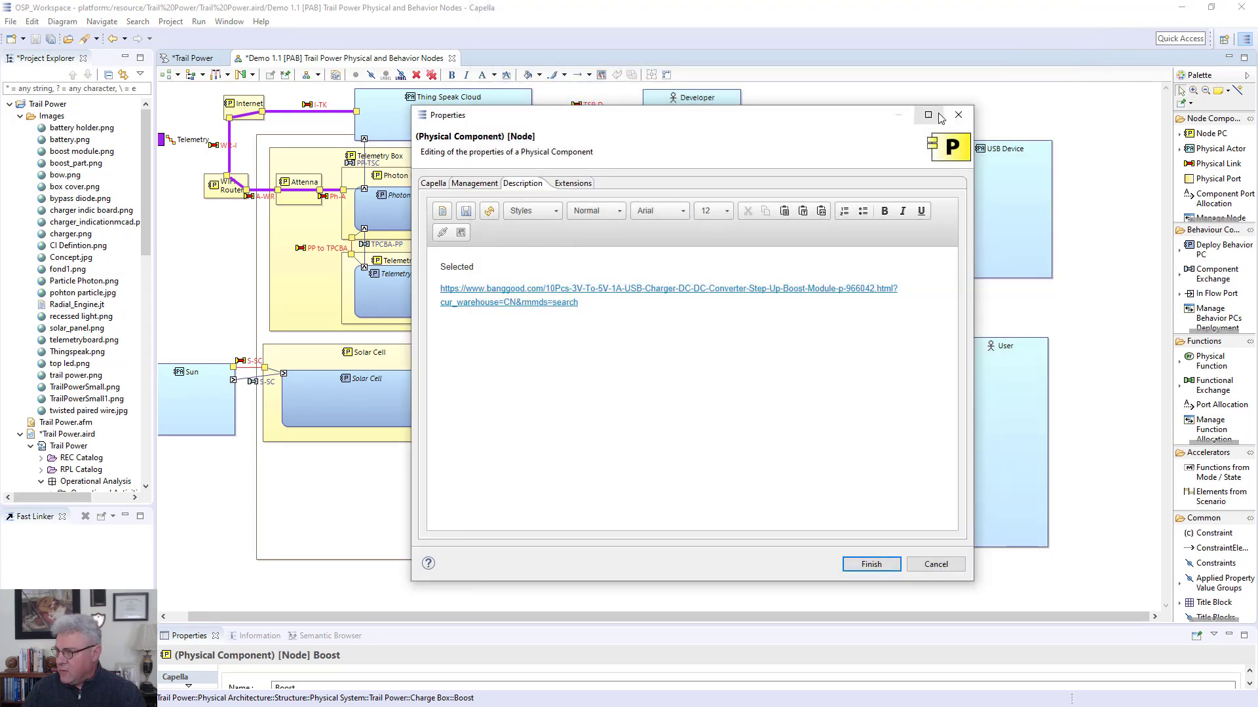
left_click(959, 115)
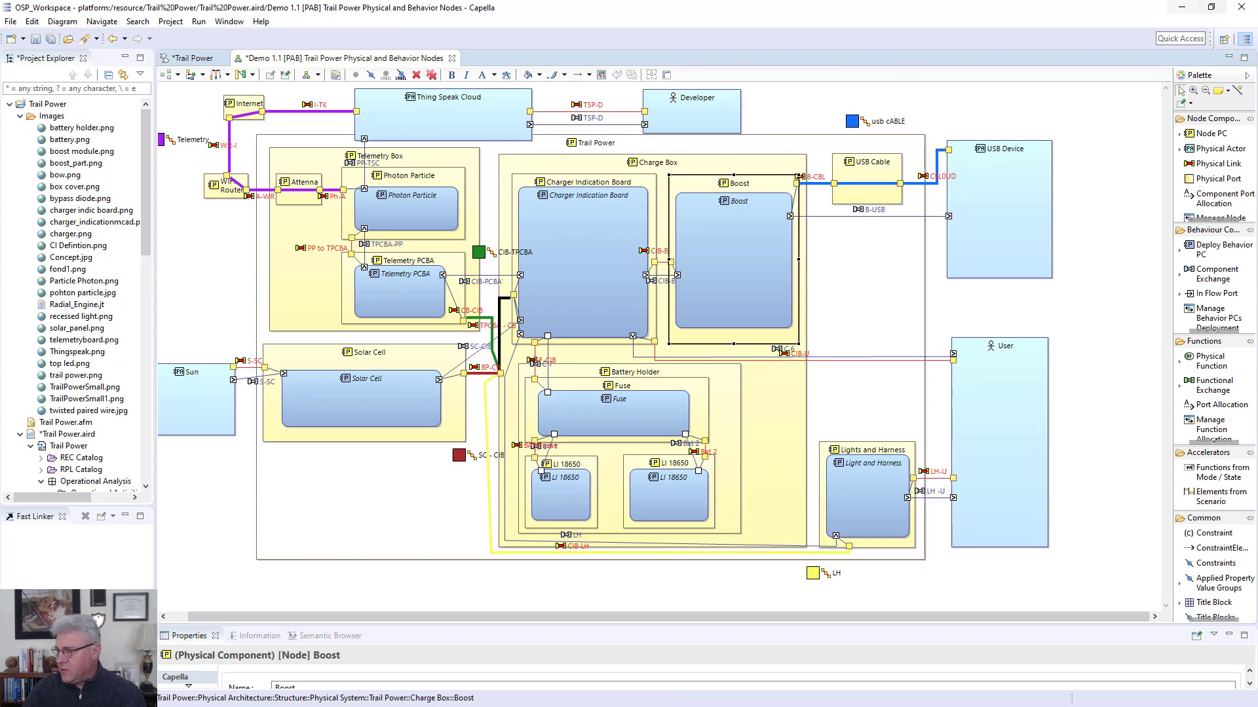
Switch to the Demo 2 [PAB] Trail Power Physical Nodes w Functions diagram and select its Charge USB Device functional chain
left_click(451, 61)
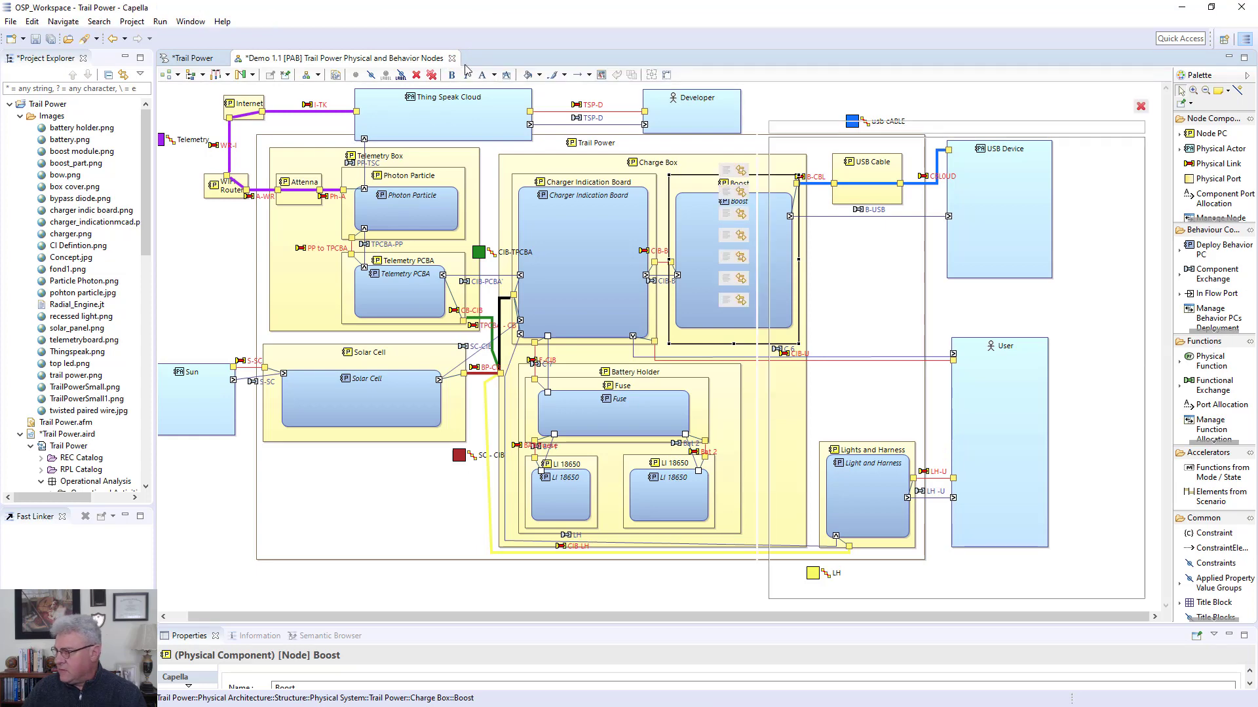
double_click(904, 227)
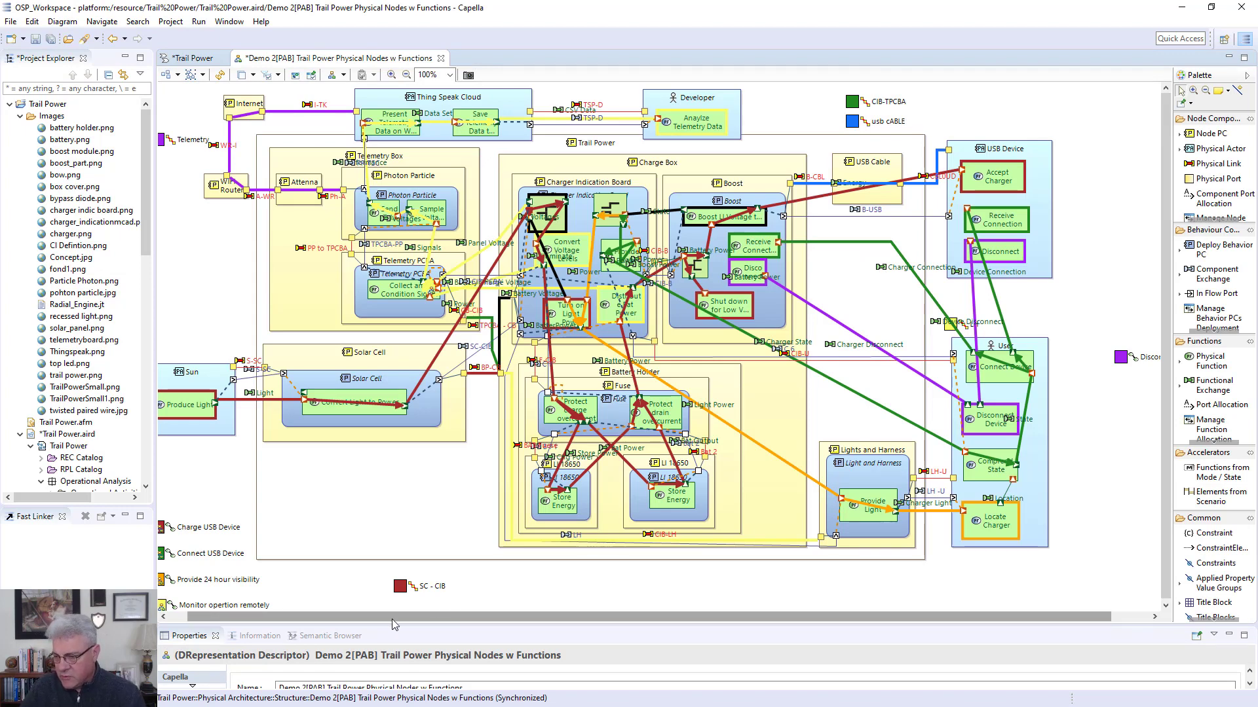
left_click_drag(315, 622, 236, 617)
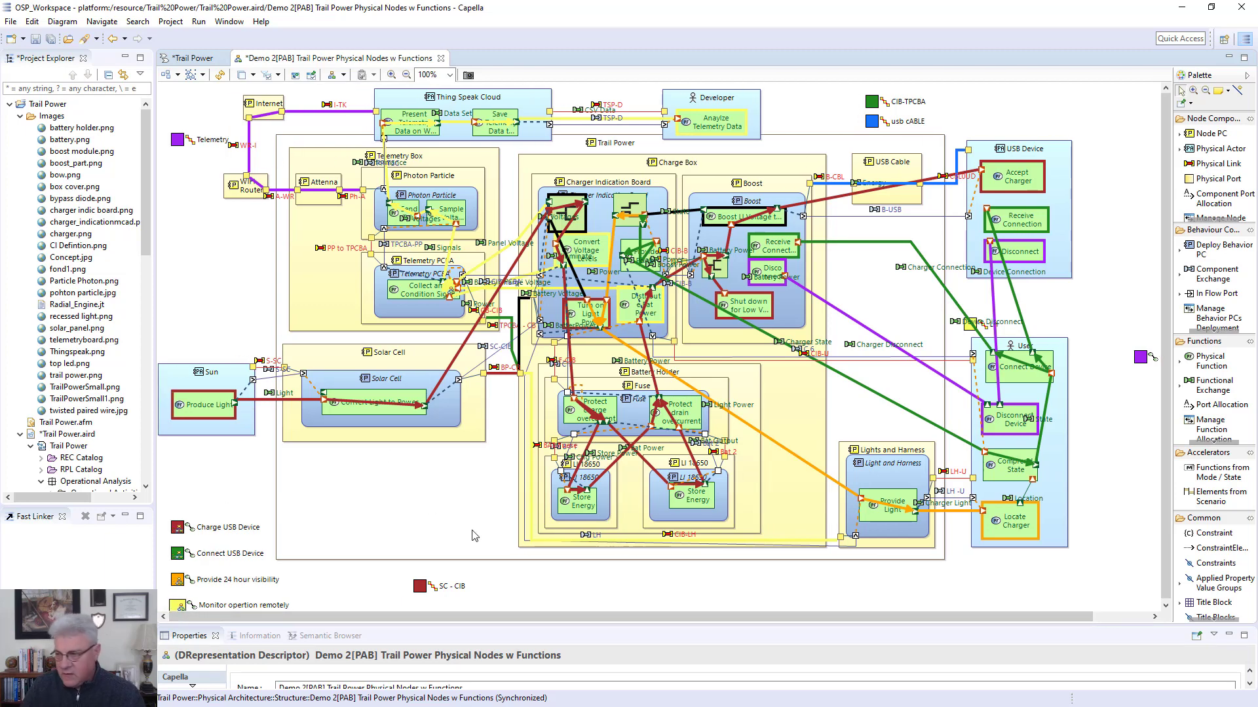
scroll(367, 540, "down", 1)
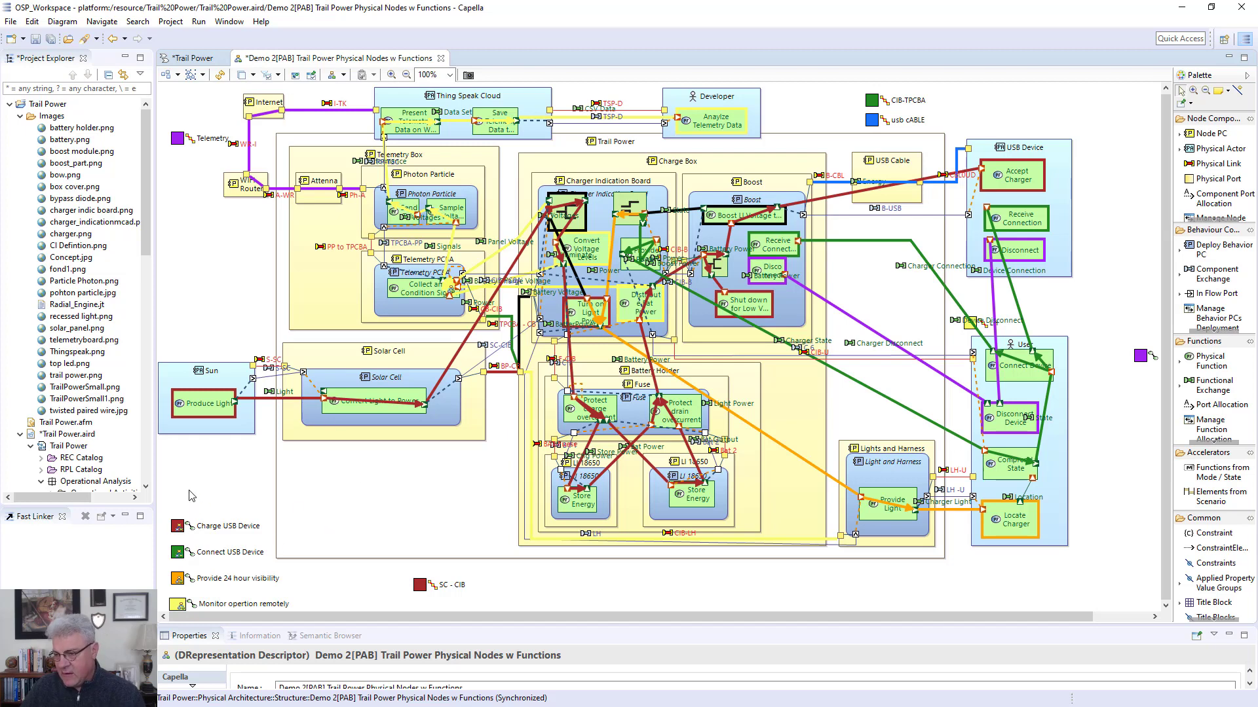
left_click(241, 527)
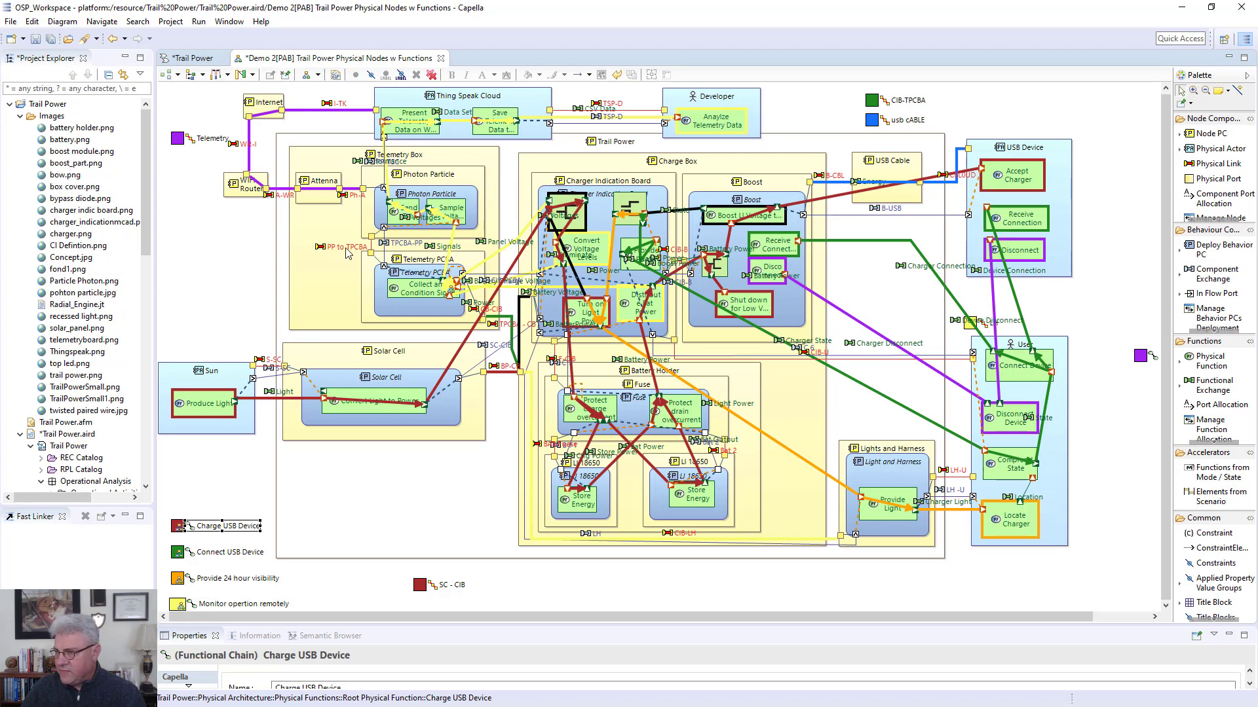
Replace the Demo 2 diagram with Demo 4 [PAB] Trail Power Physical Nodes w Functions (USB Charge)
left_click(443, 57)
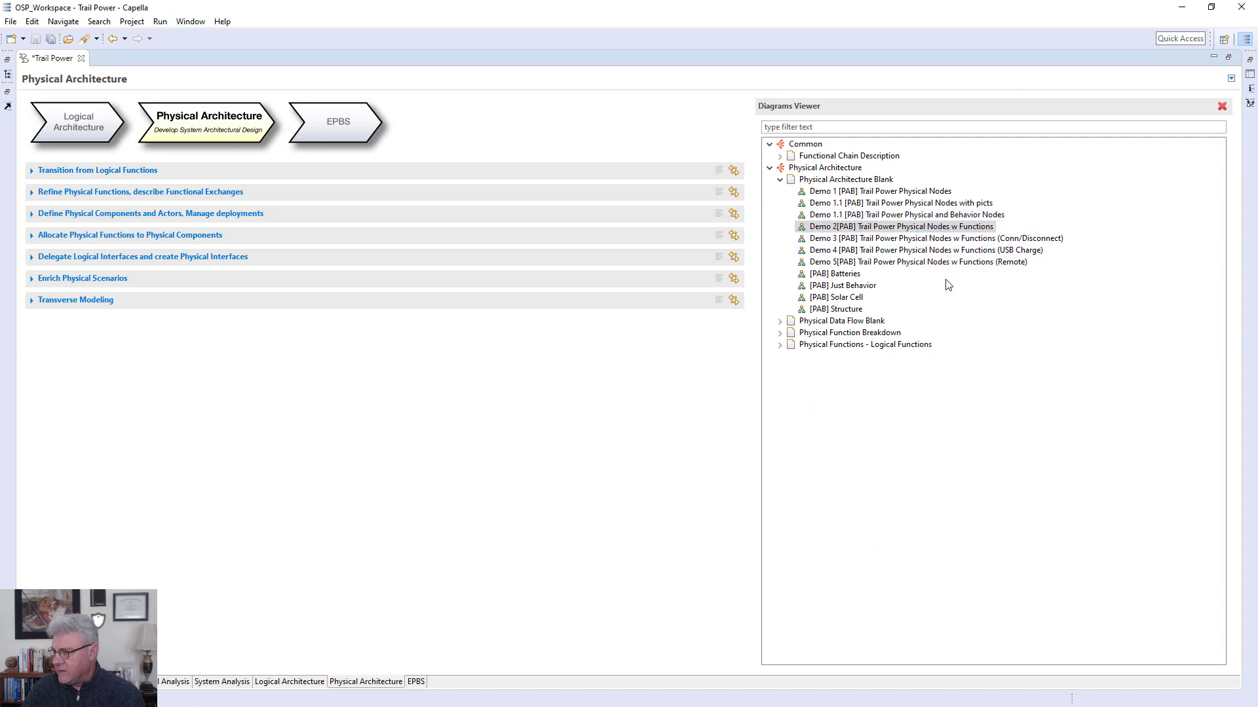
double_click(910, 250)
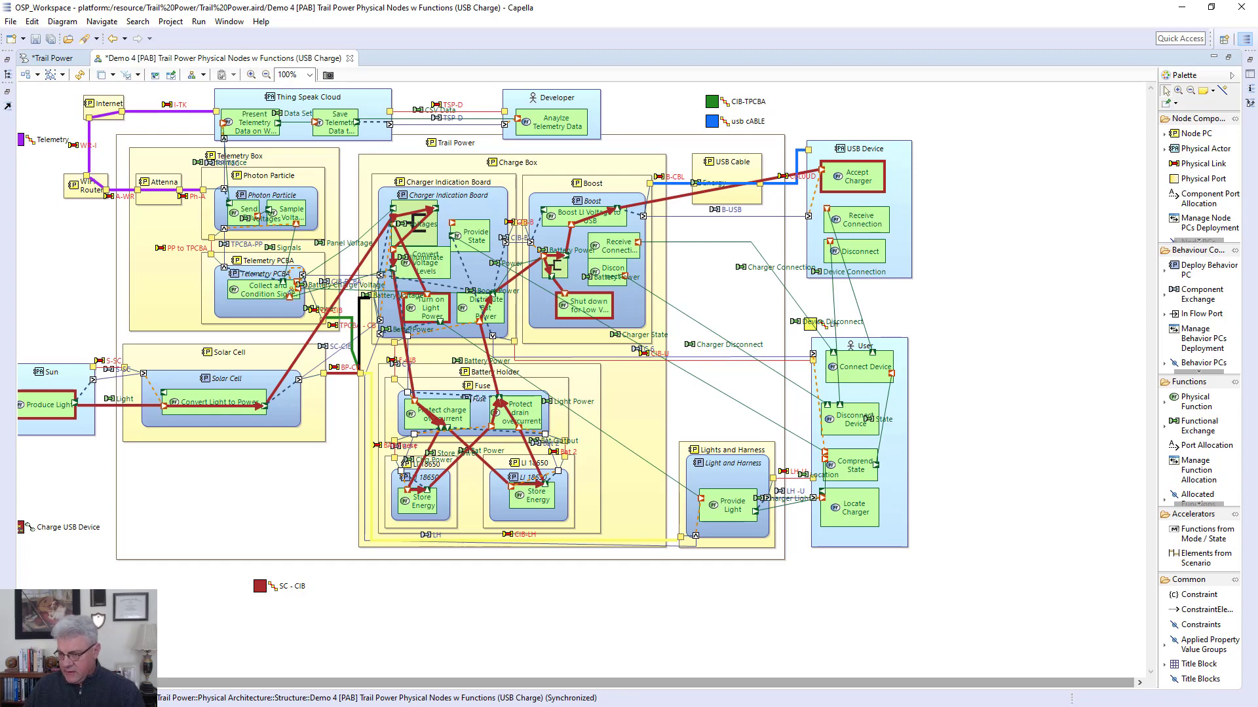
scroll(151, 683, "left", 1)
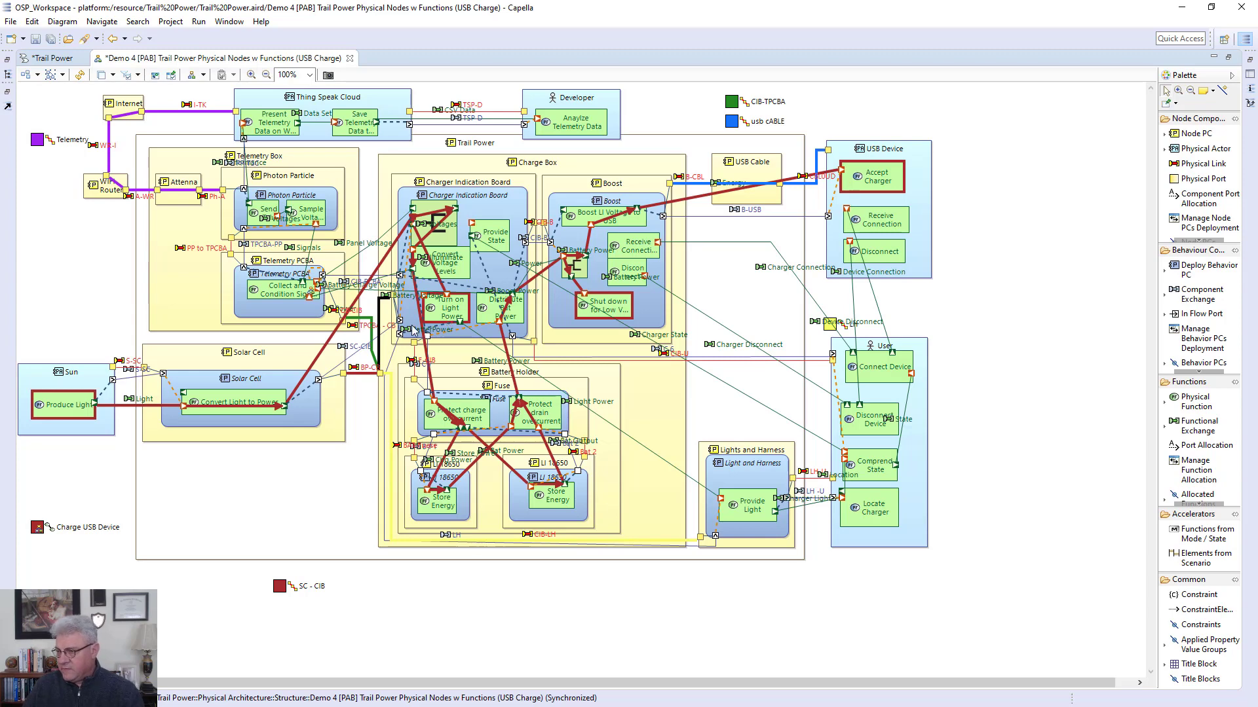
Move the Illuminate exchange label upward, clear of the Convert Voltage Levels function's name in the Charger Indication Board
left_click(461, 277)
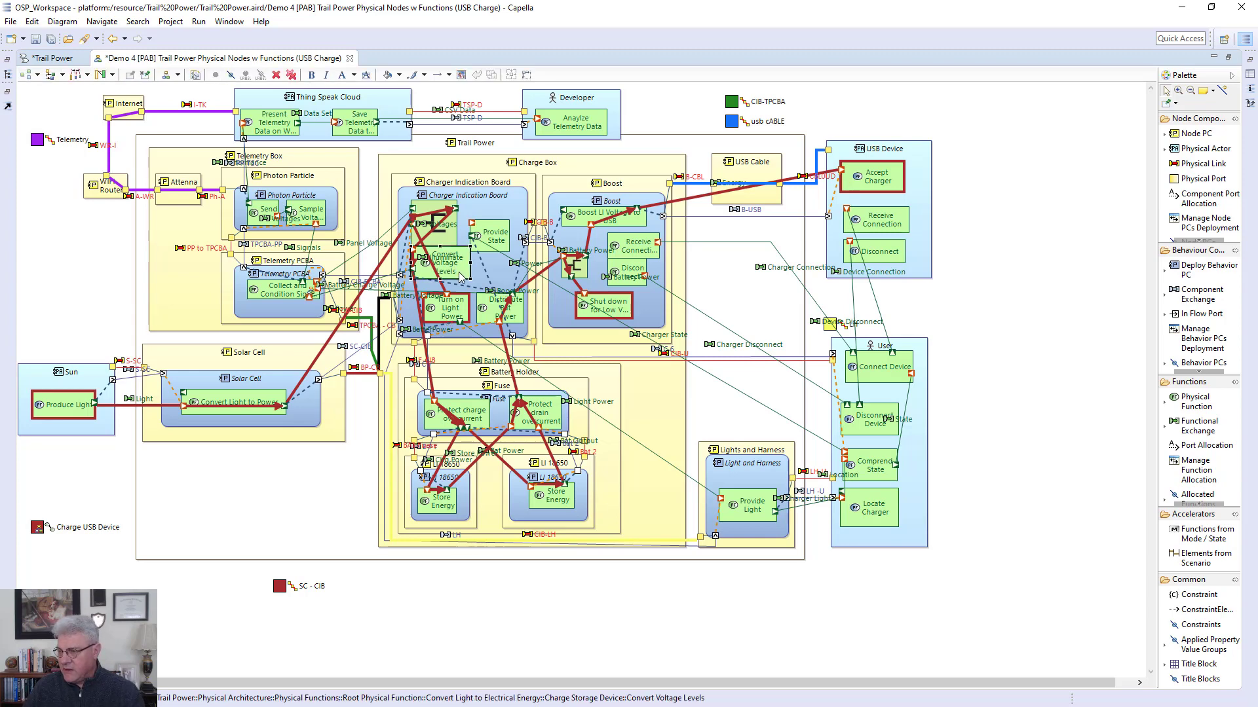
left_click_drag(459, 269, 439, 246)
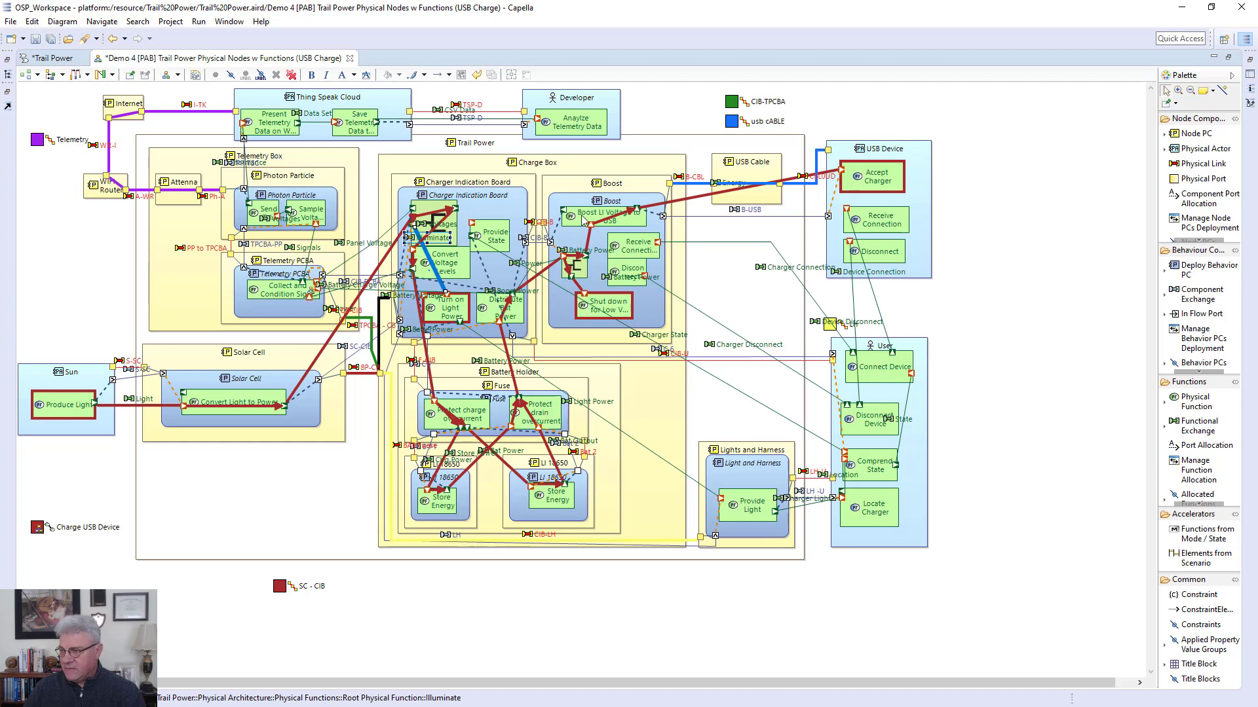
Examine the Boost component's voltage functions, the Boost and USB Device component ports, and the CIB-B component exchange
left_click(626, 225)
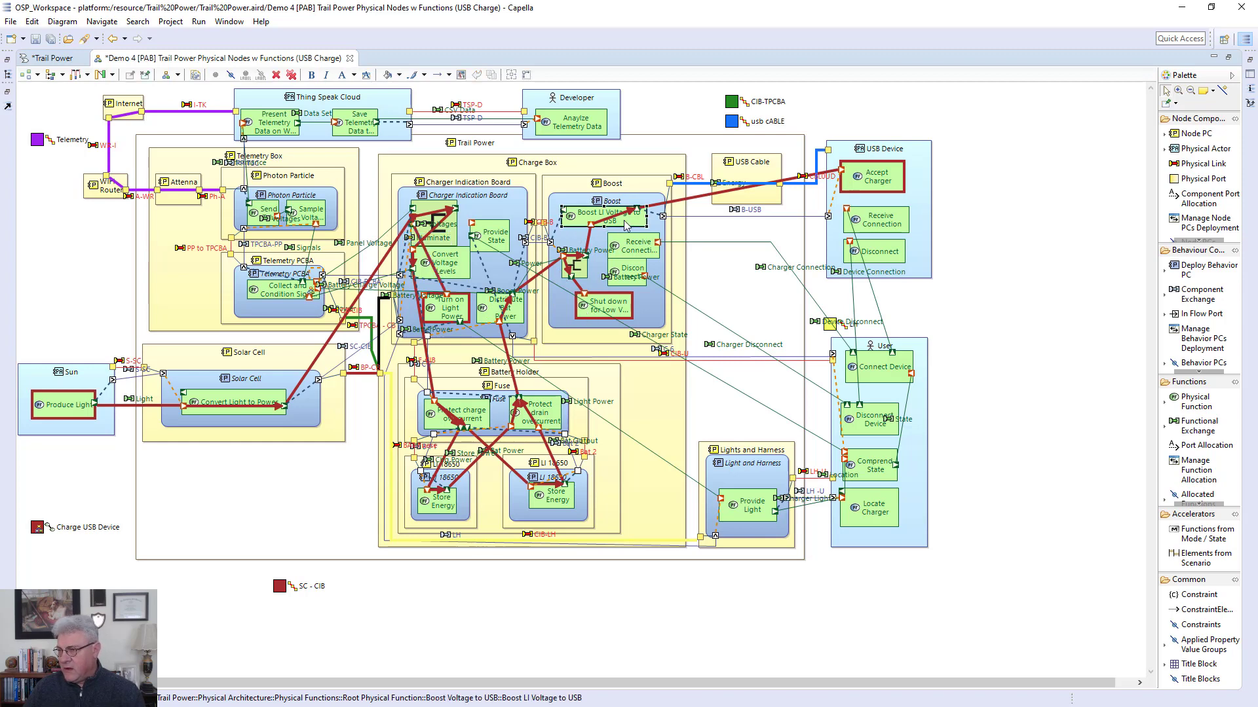
left_click(610, 309)
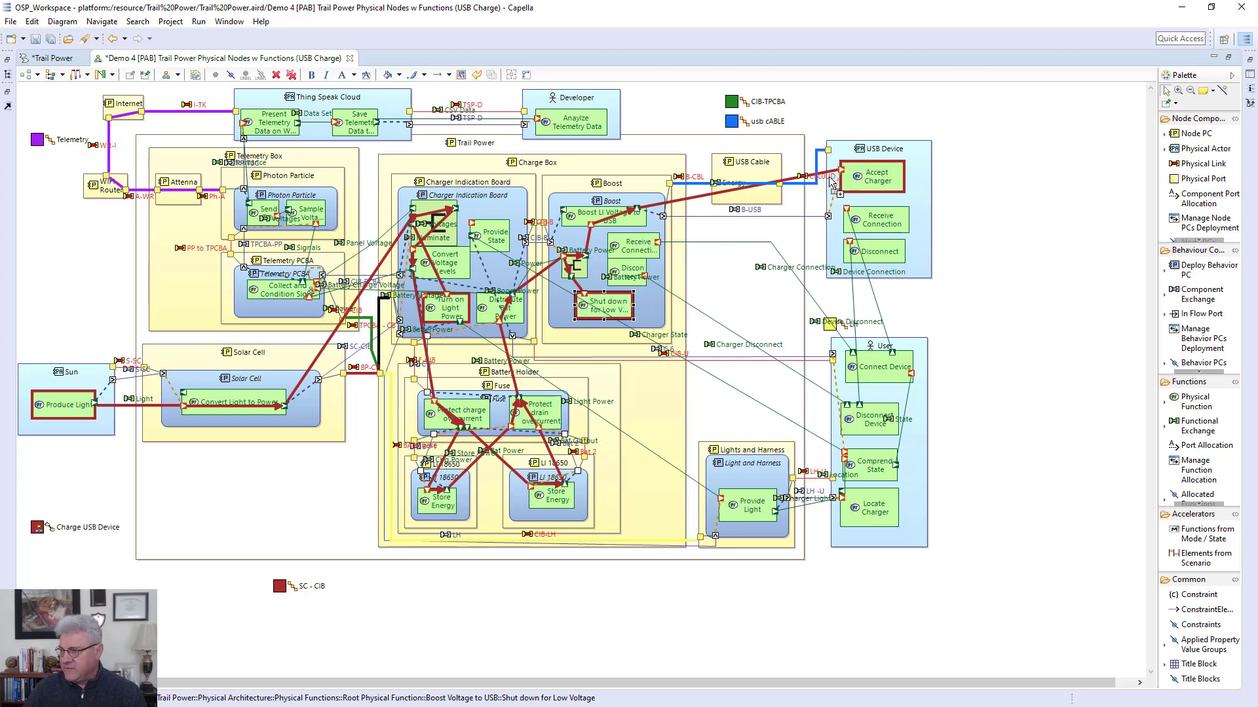
left_click(662, 217)
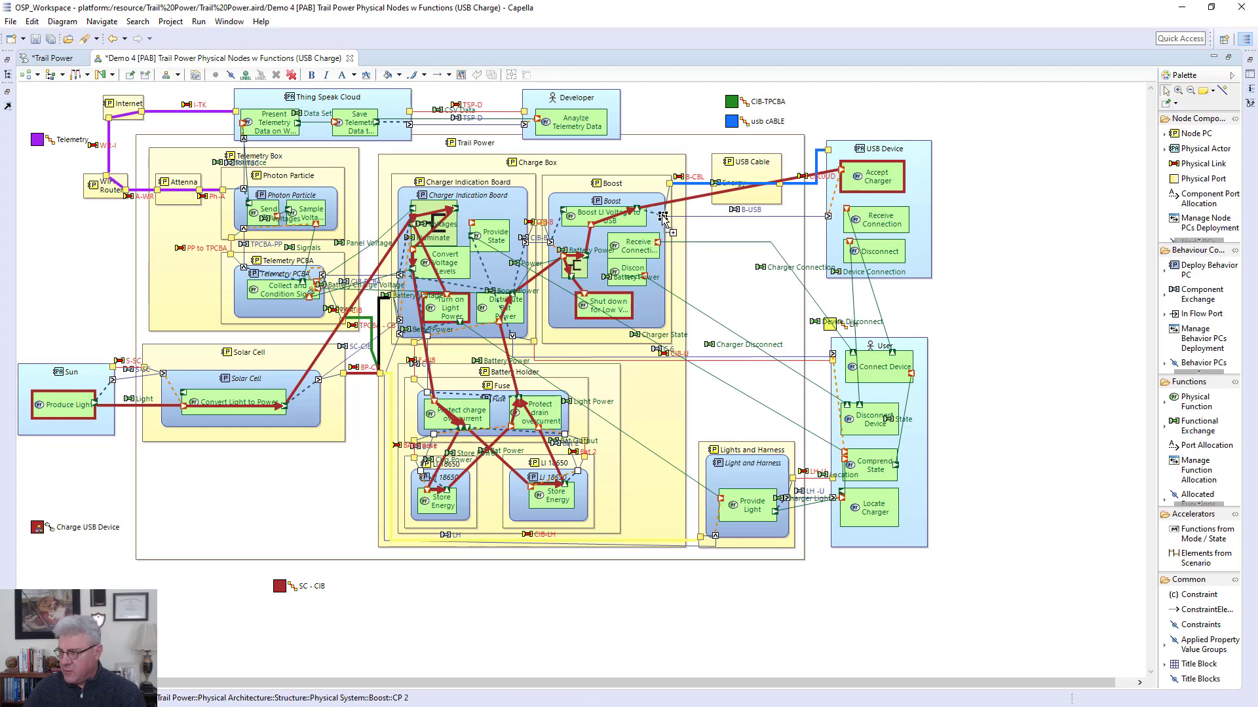
left_click(828, 216)
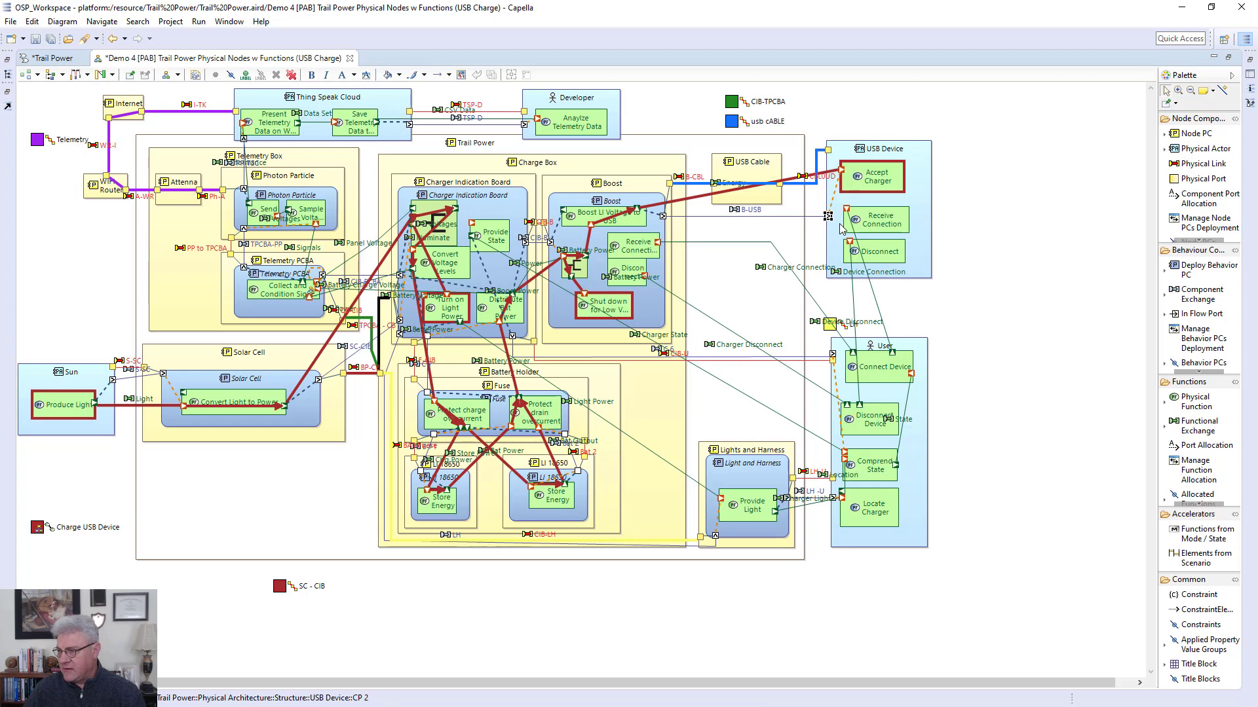
left_click(529, 242)
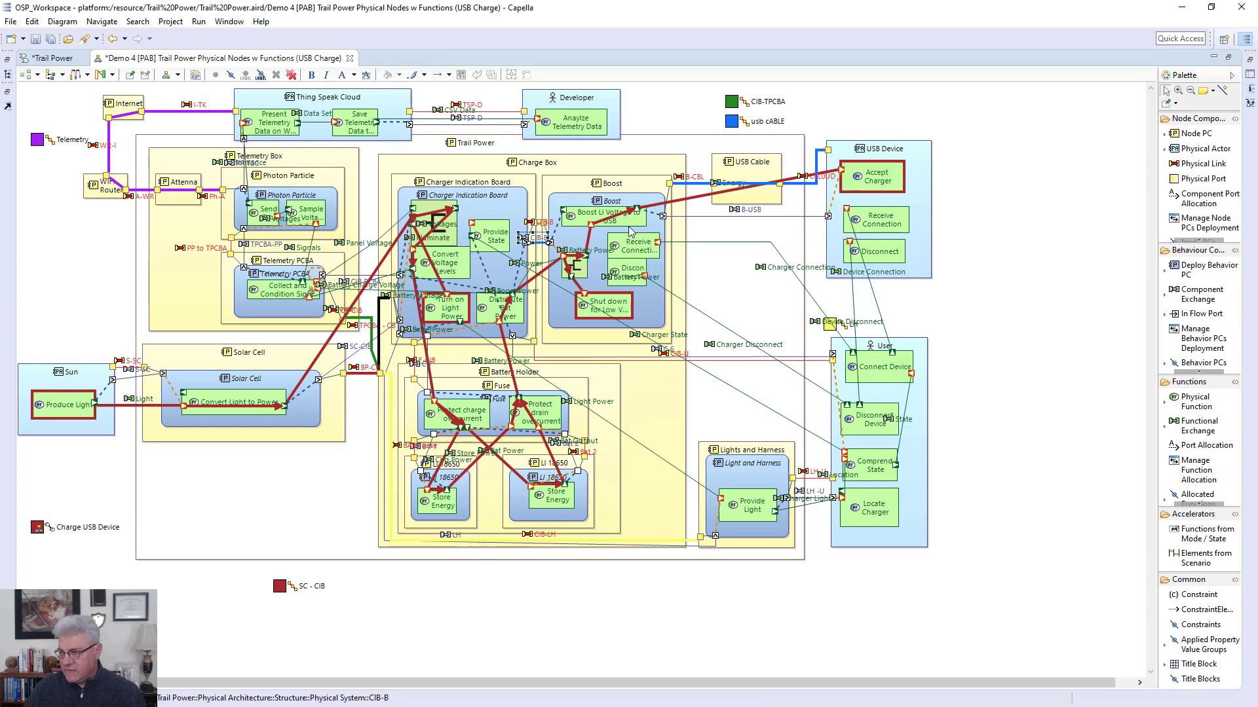
left_click(657, 231)
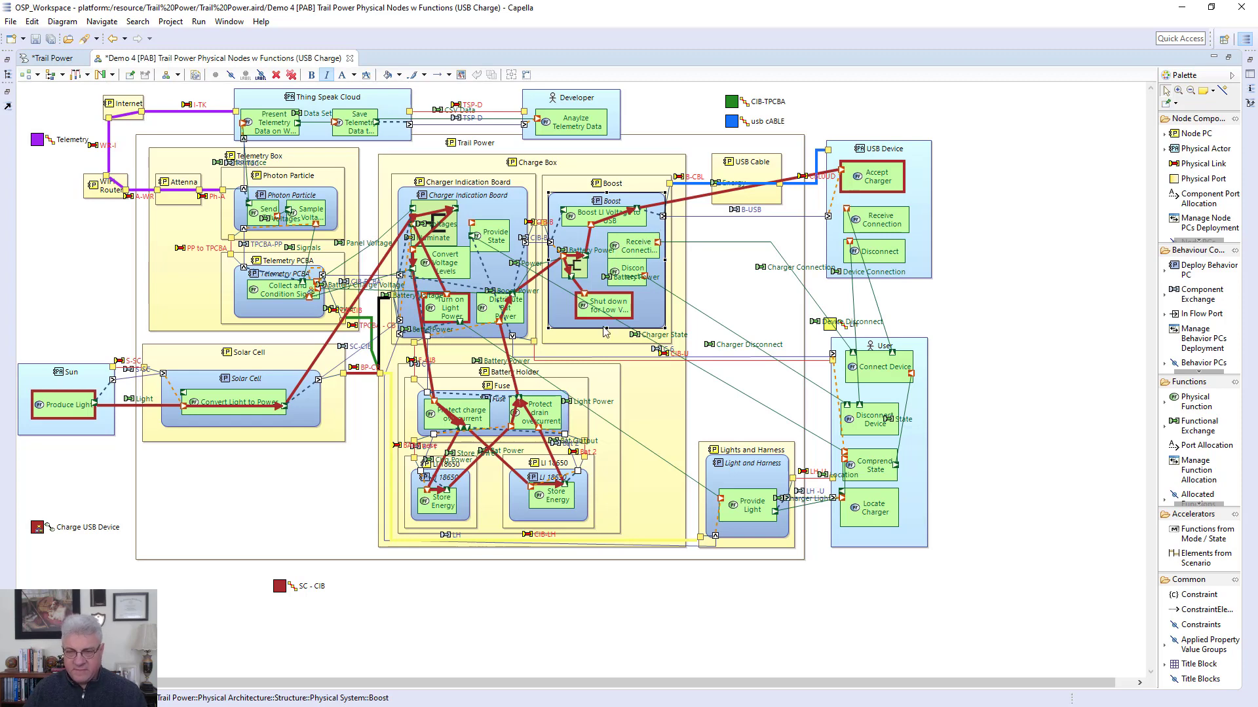
left_click(539, 243)
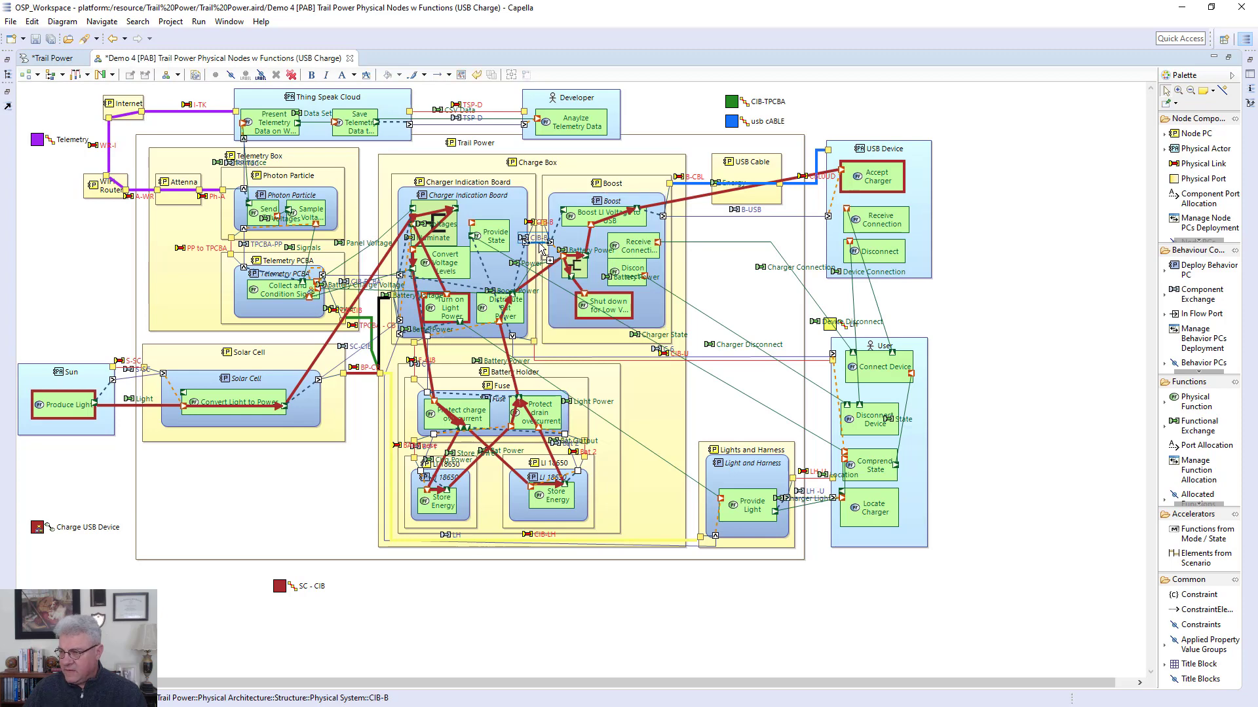
left_click(714, 414)
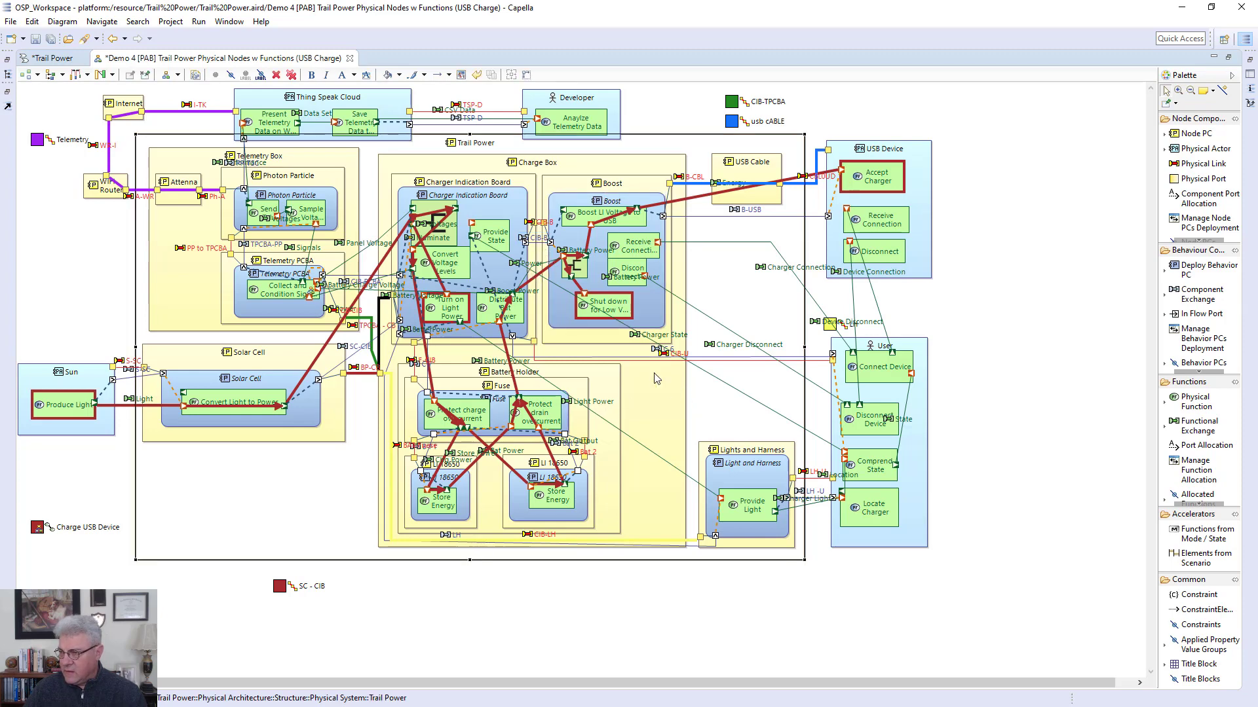
left_click(538, 247)
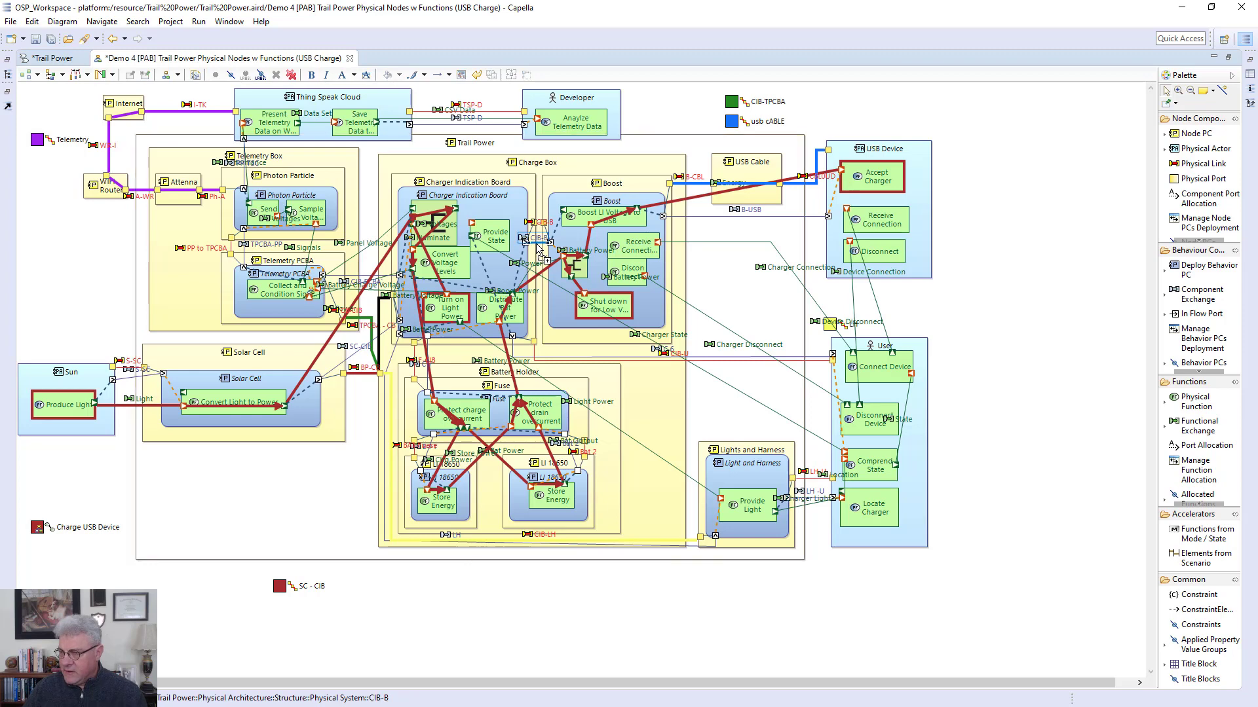
Restore the editor to its normal size and review the CIB-B component exchange's allocated functional exchanges in its properties without changing anything
double_click(243, 59)
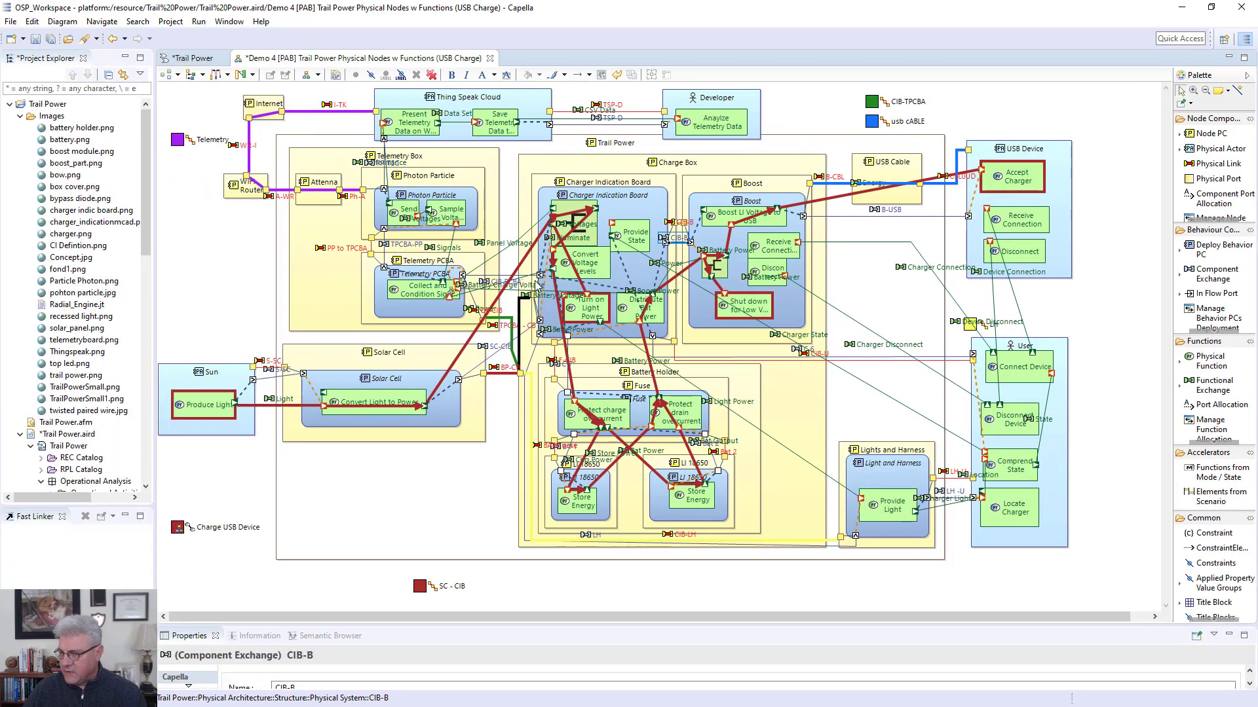
left_click(839, 412)
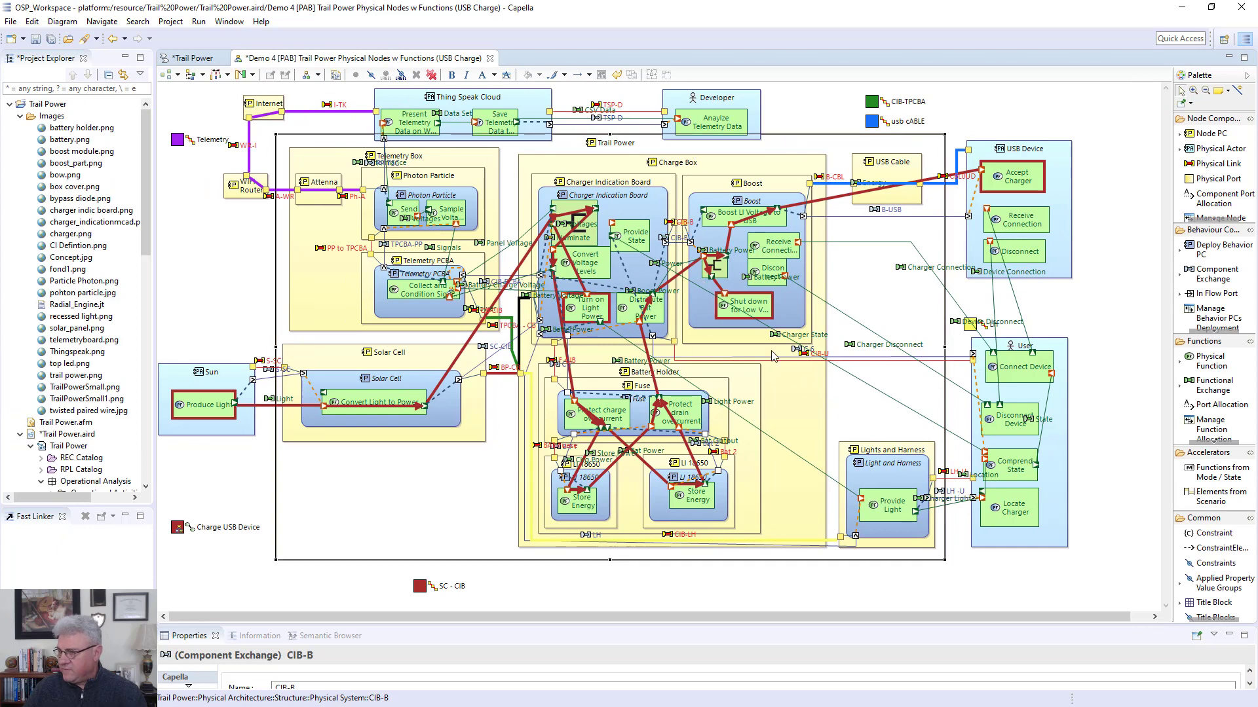
left_click(676, 241)
double_click(676, 241)
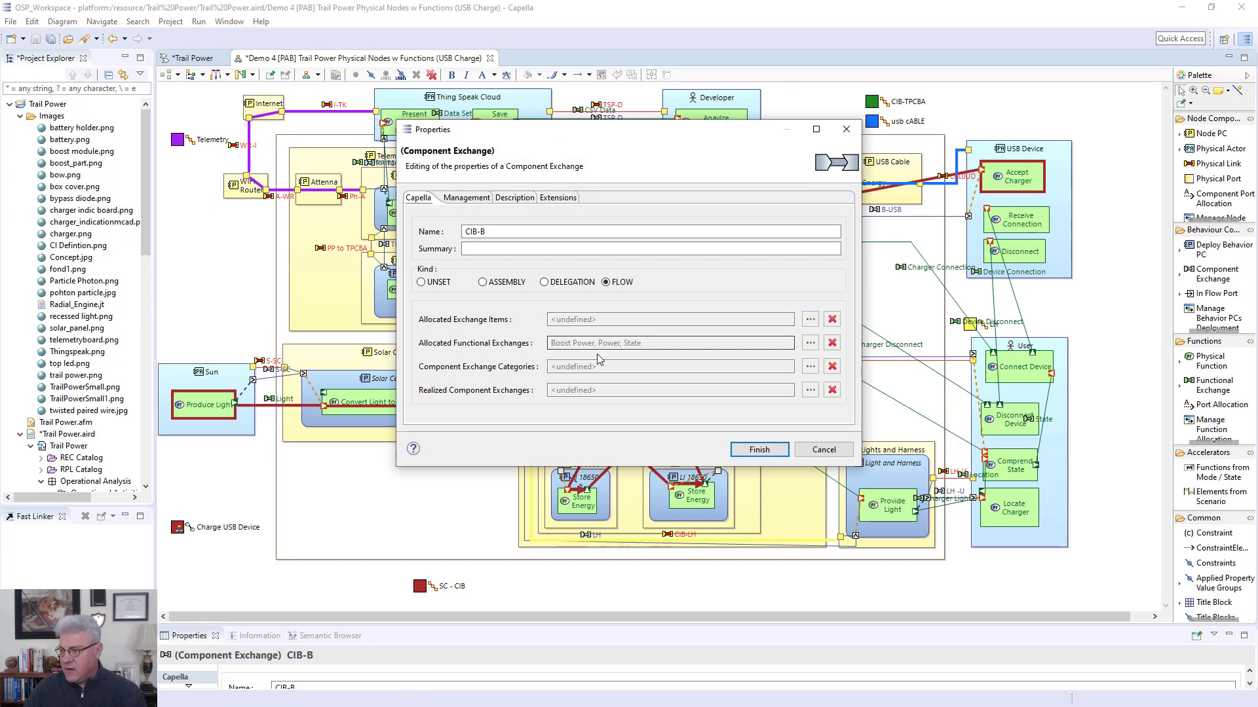
left_click(838, 454)
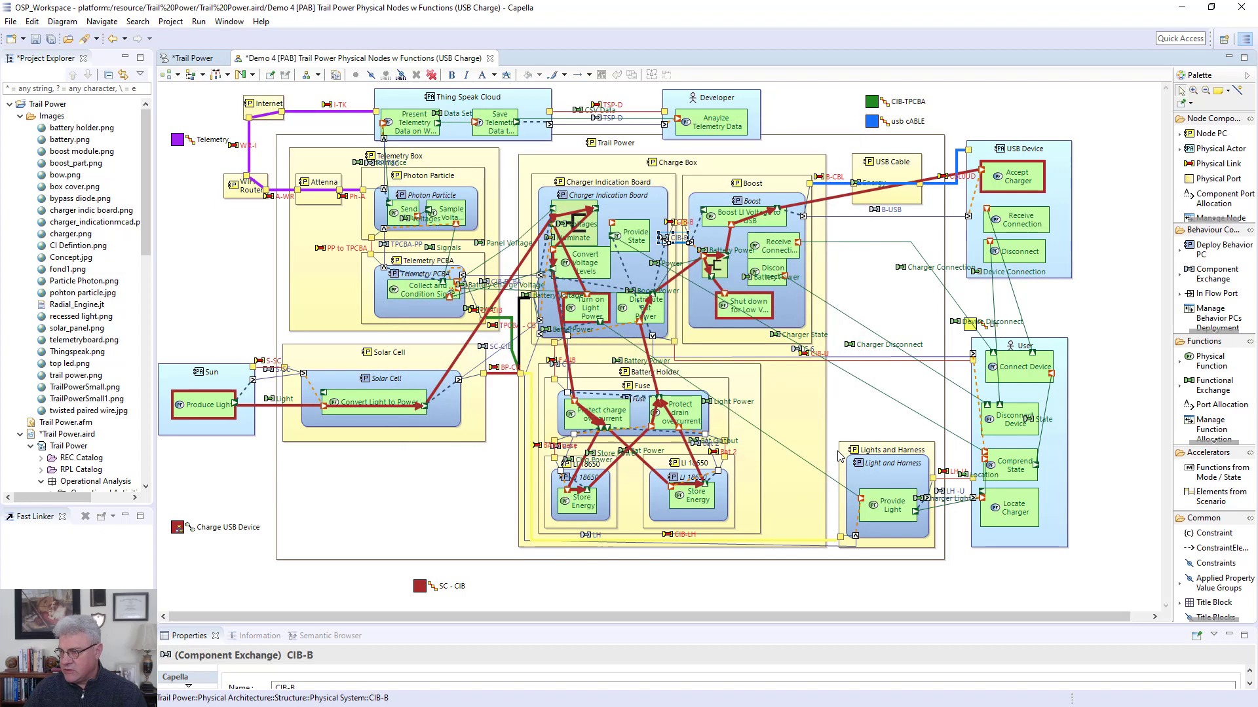
left_click(860, 309)
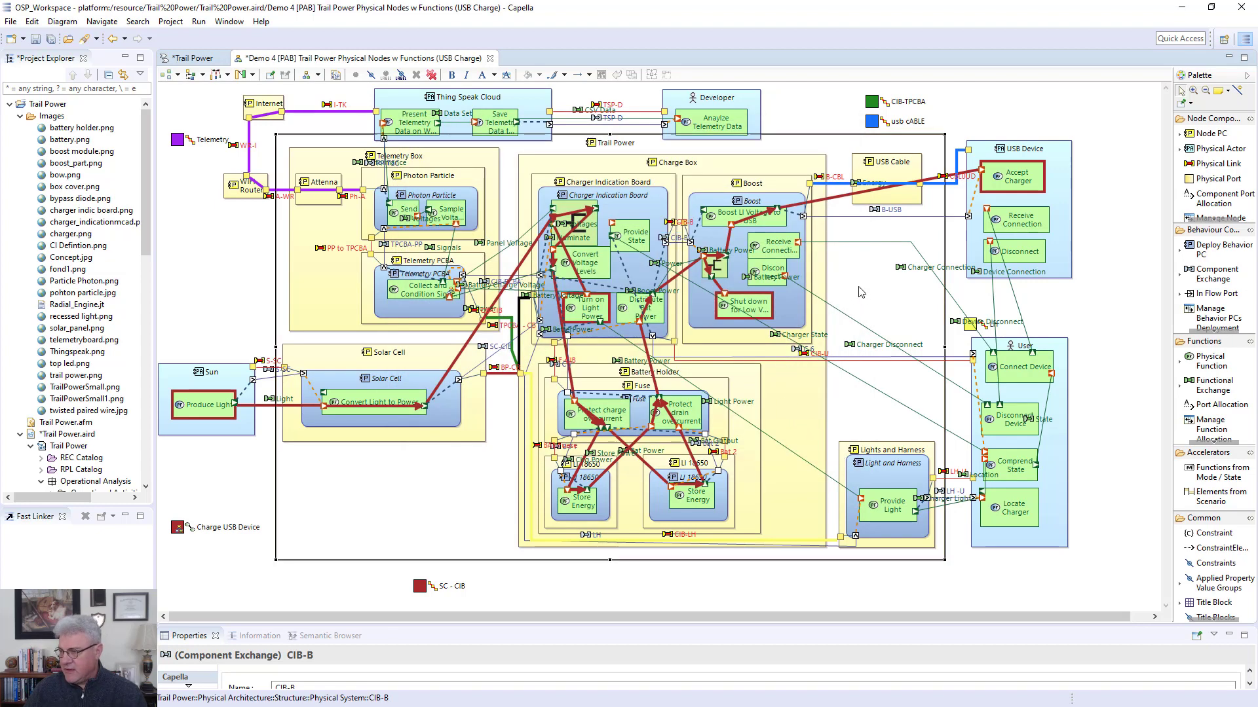
Move the CIB-B physical link's label upward, clear of the link between the Charger Indication Board and Boost nodes
left_click_drag(679, 228, 684, 218)
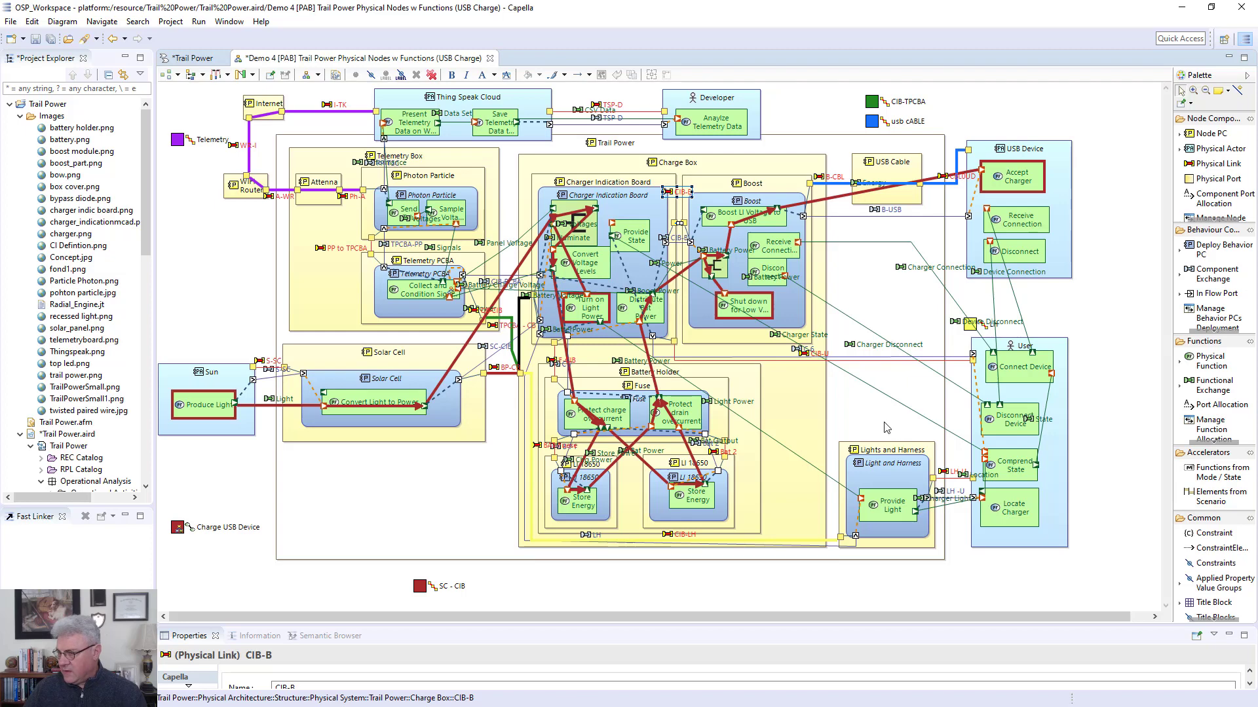
left_click(702, 412)
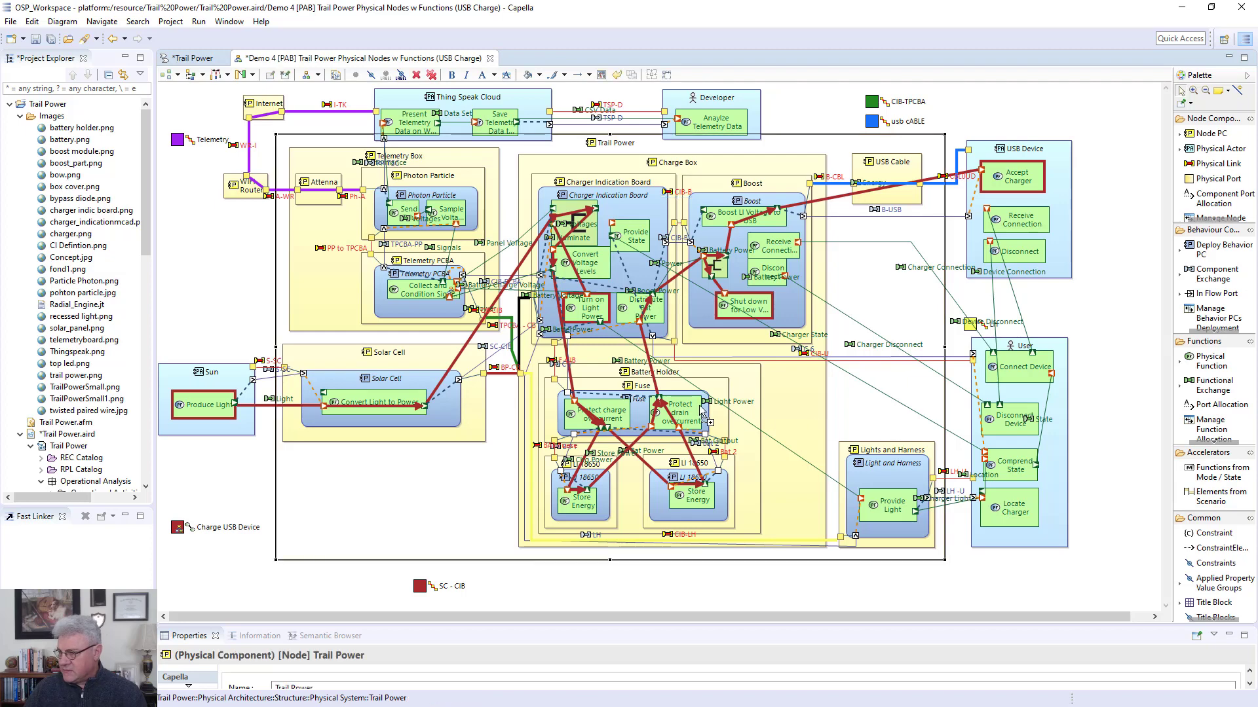
Examine the F-CIB physical link and the port allocations inside the Fuse and Boost behavior components
left_click(557, 377)
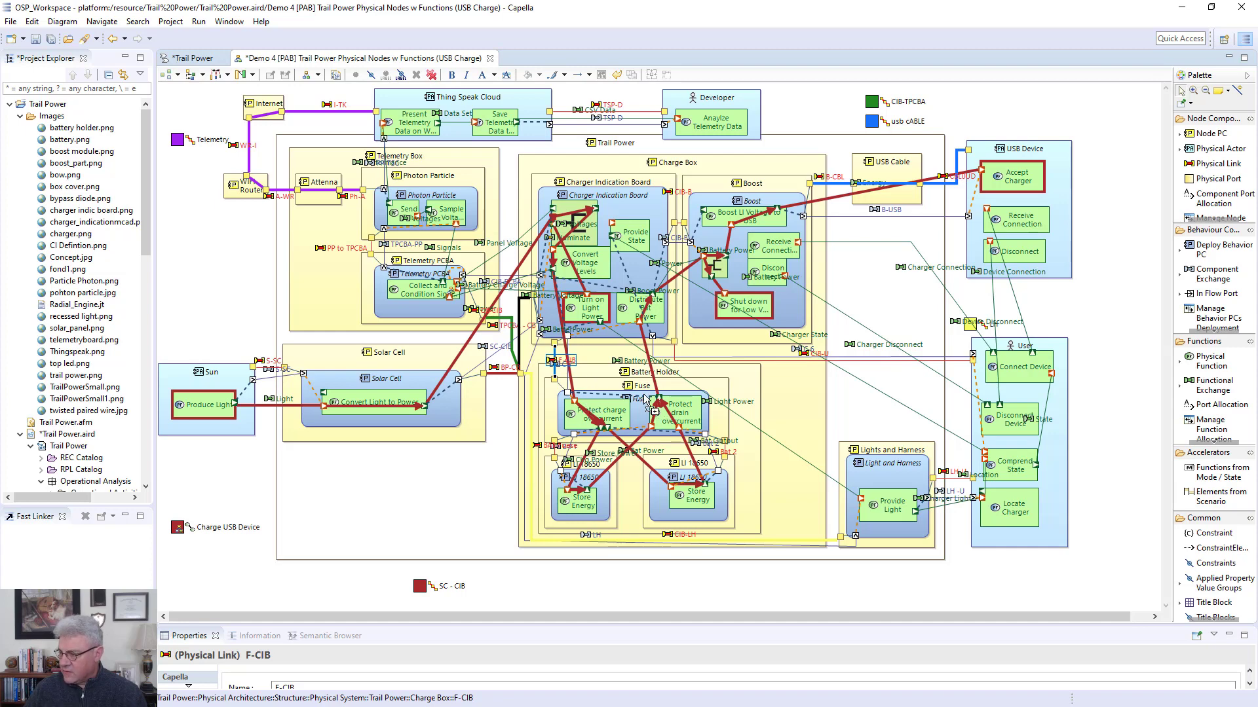
left_click(591, 395)
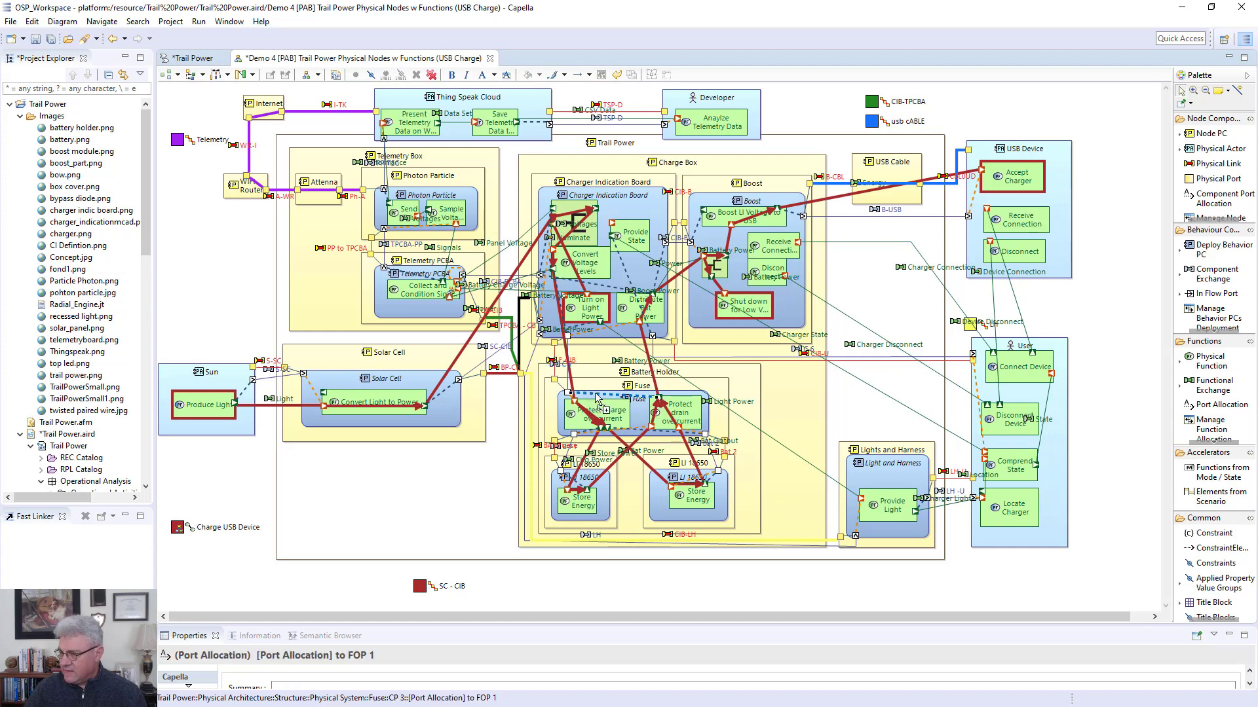
left_click(695, 233)
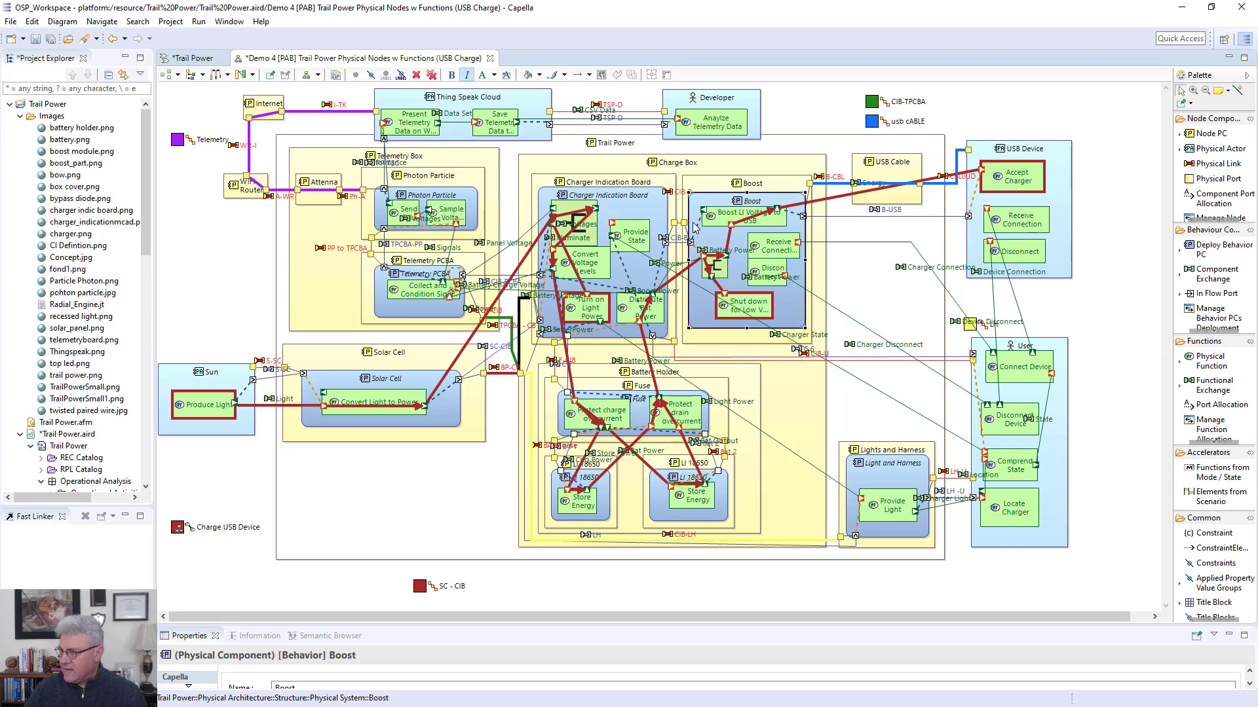
left_click(693, 242)
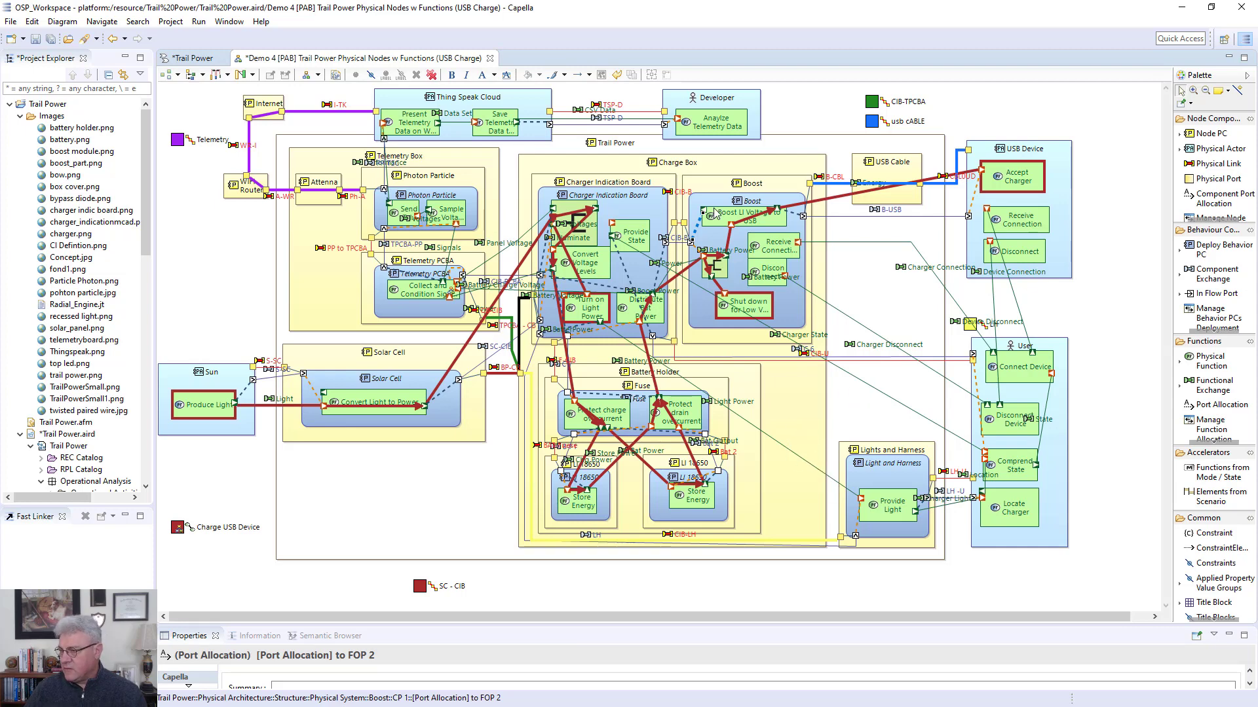
left_click(439, 478)
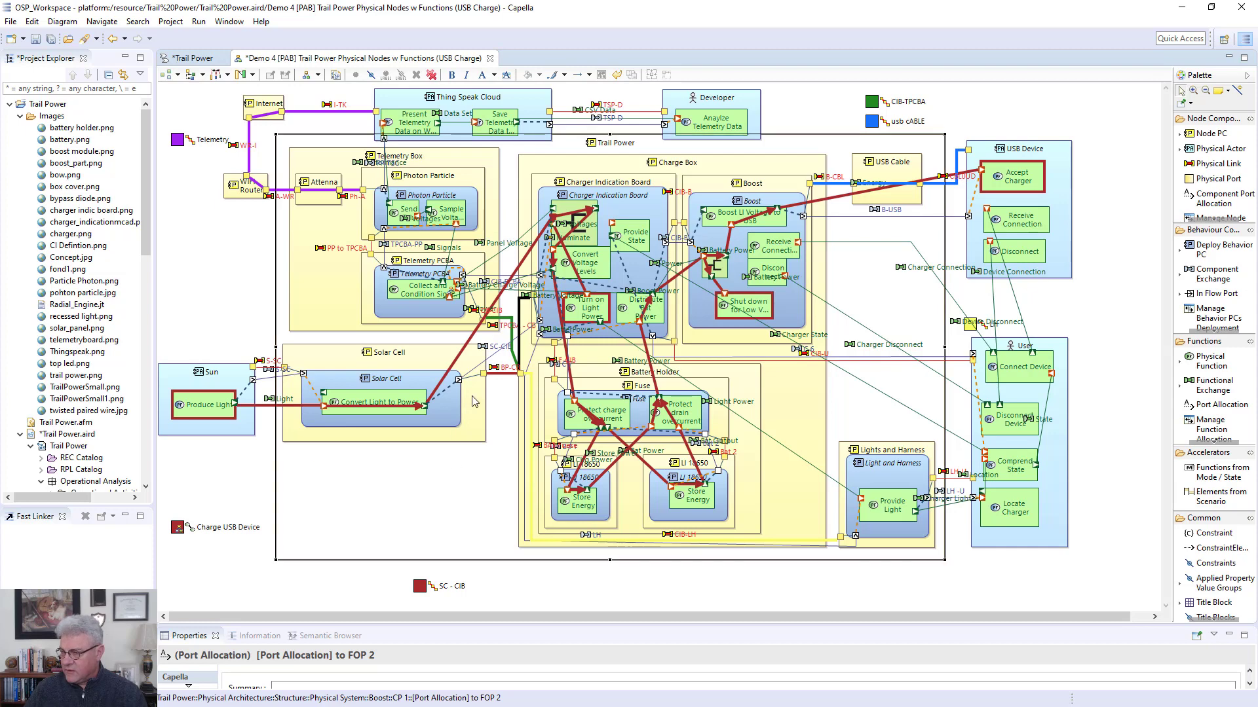
Trace the Solar Cell's Power functional exchange to the Charger Indication Board through the SC-CIB component exchange and the BP-CB physical link
left_click(454, 365)
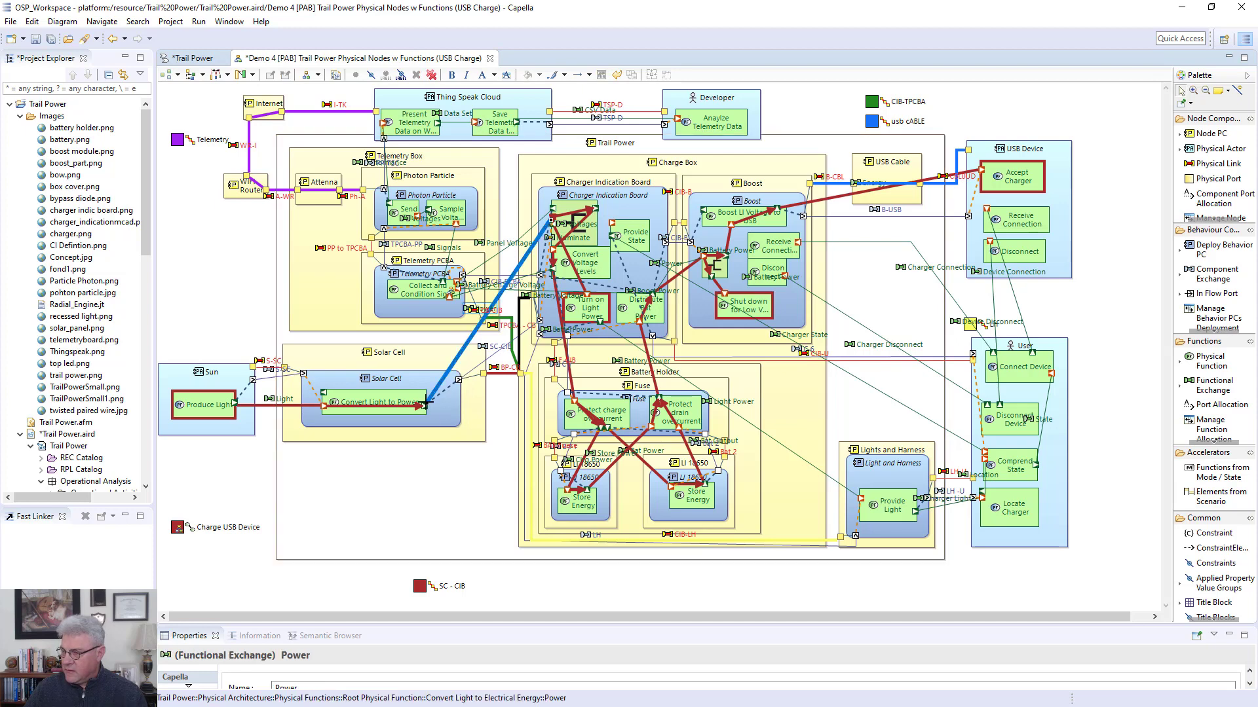
left_click(458, 380)
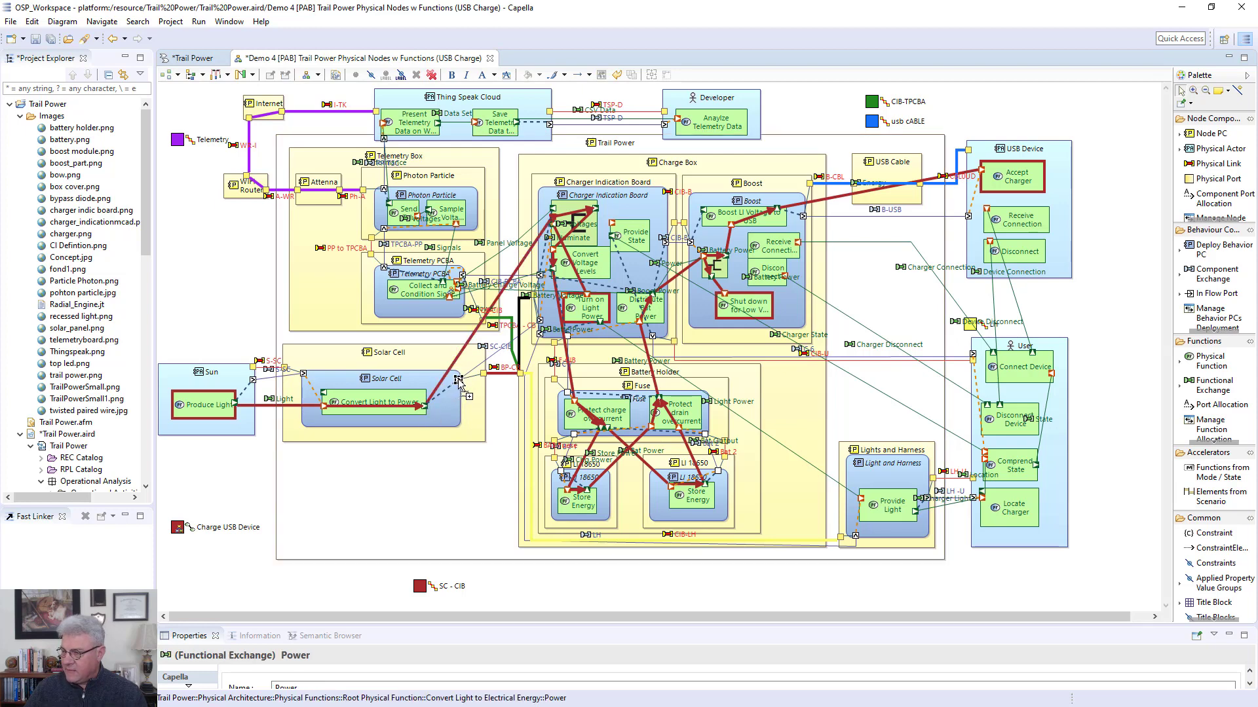
left_click(493, 355)
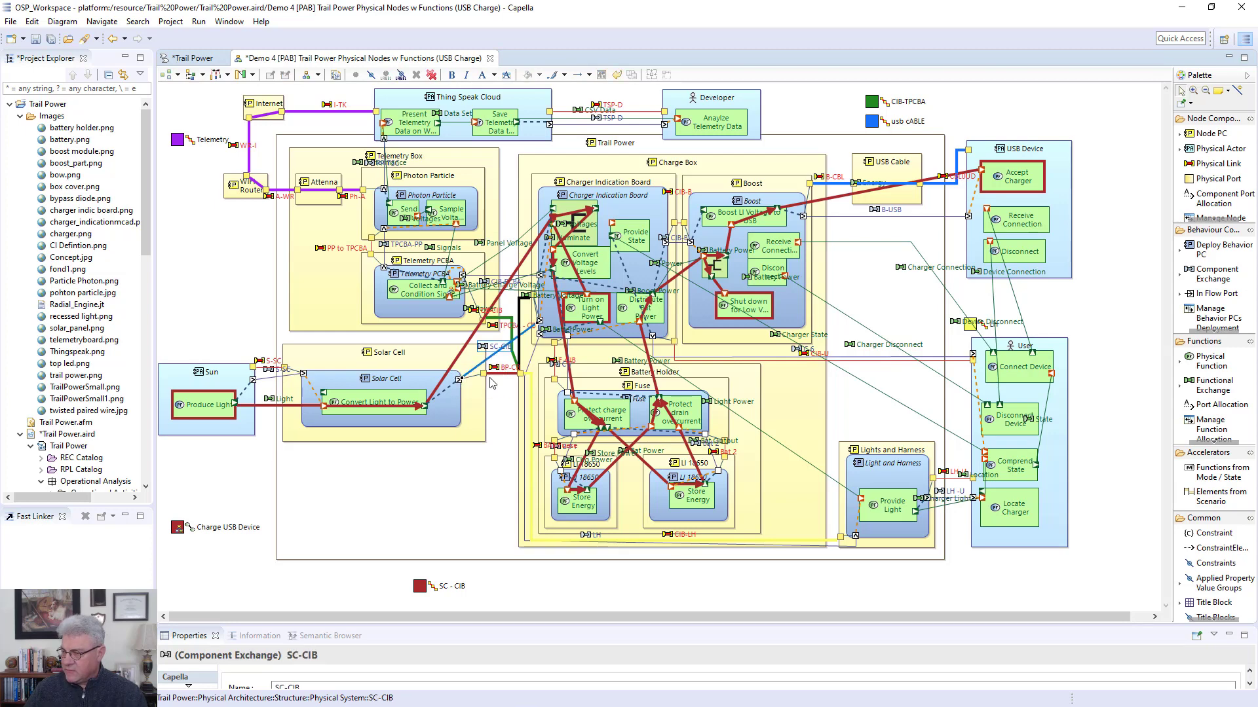
left_click(506, 376)
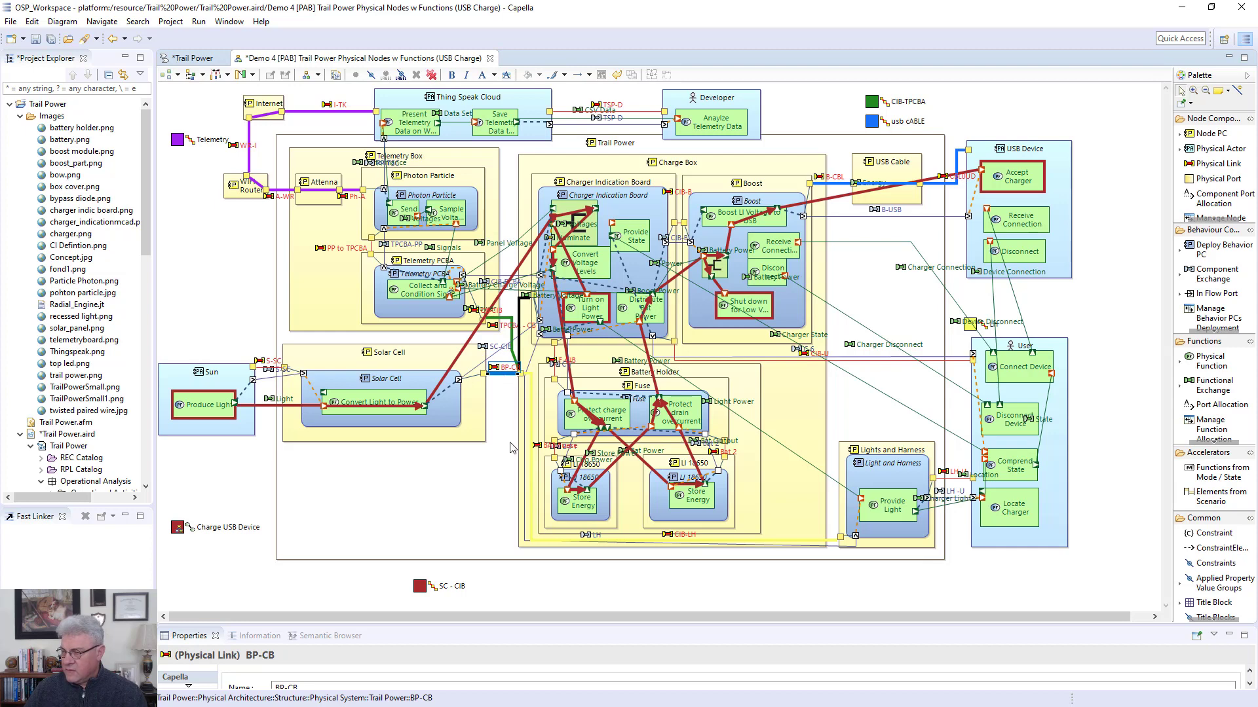
left_click(496, 357)
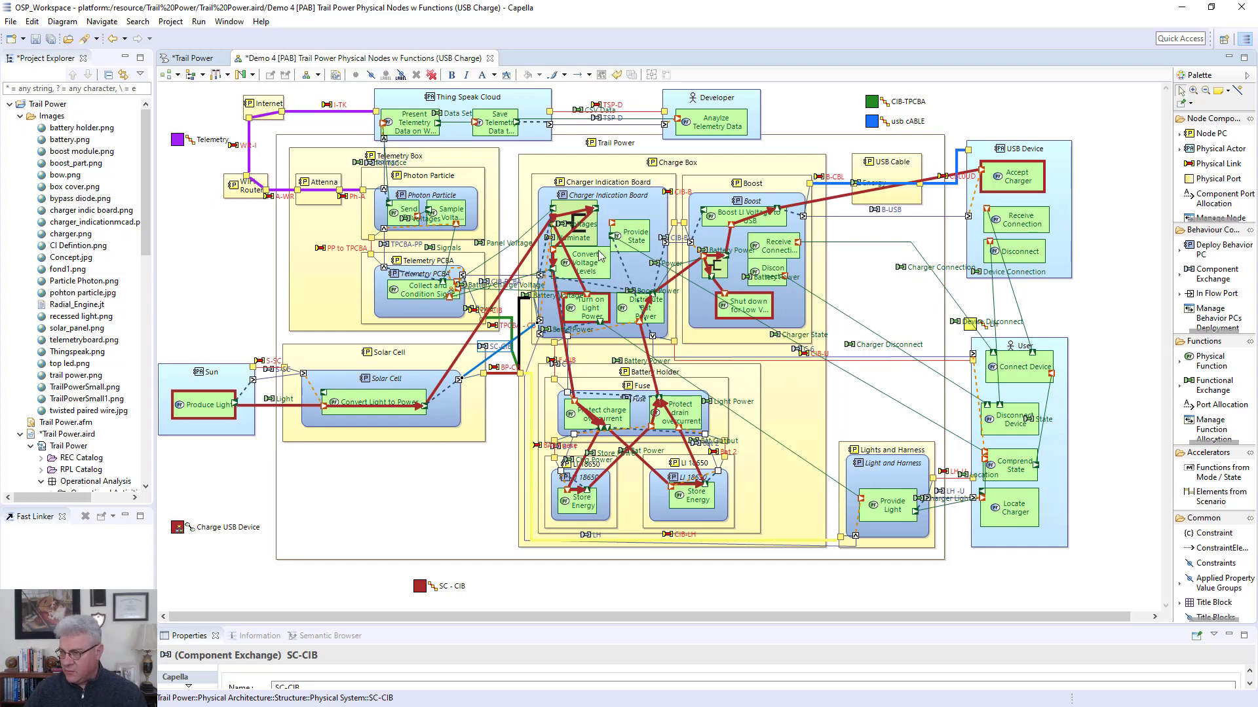
Review the Charger Indication Board behavior component's physical component kind and allocated functions in its properties, without changing anything
double_click(627, 208)
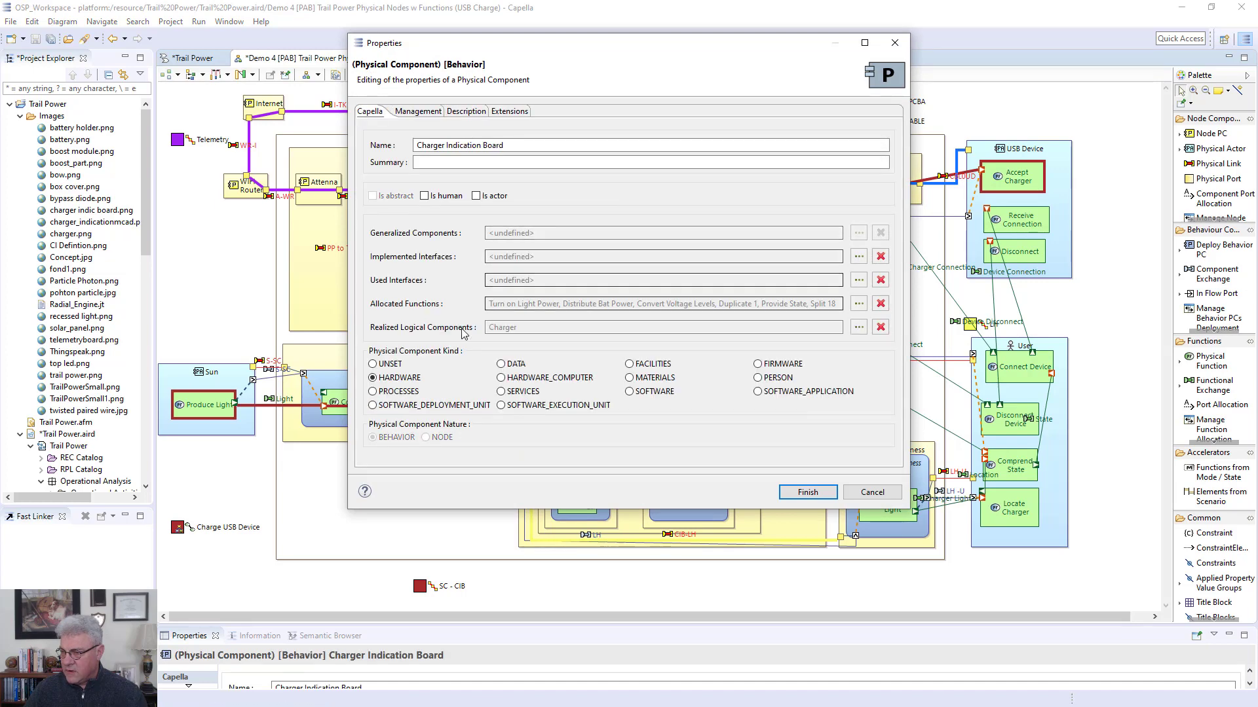
left_click(872, 493)
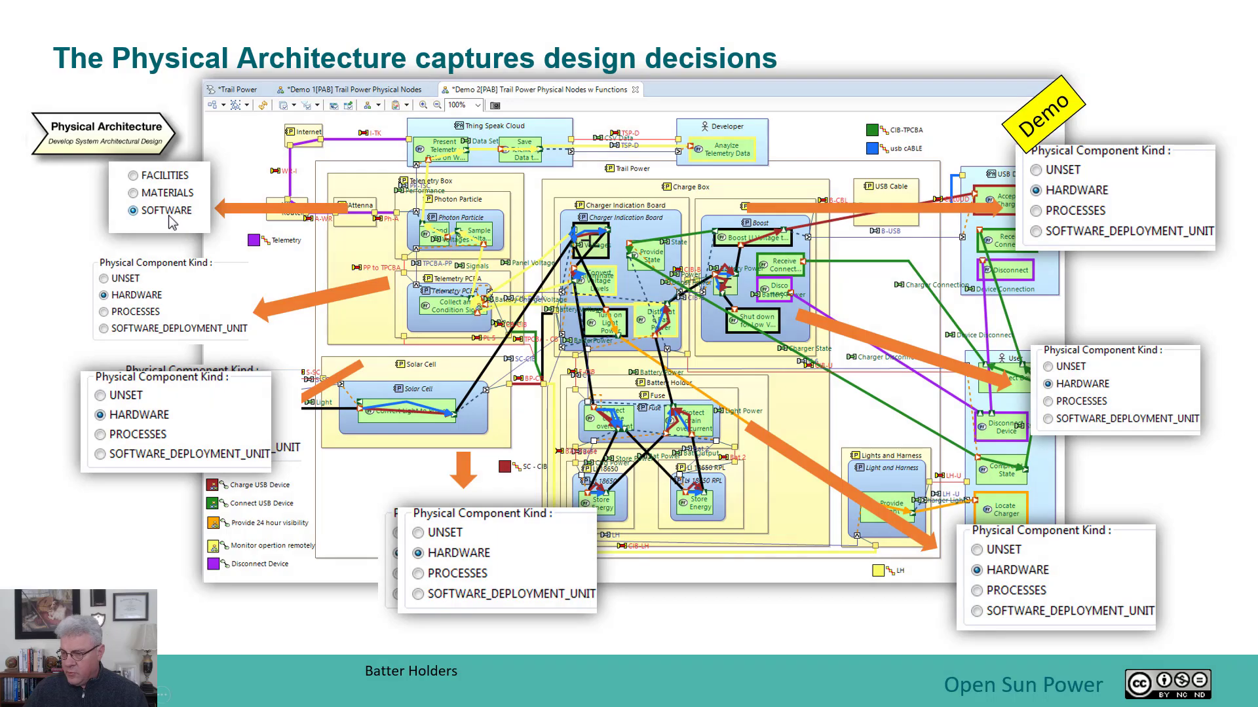
key("Right")
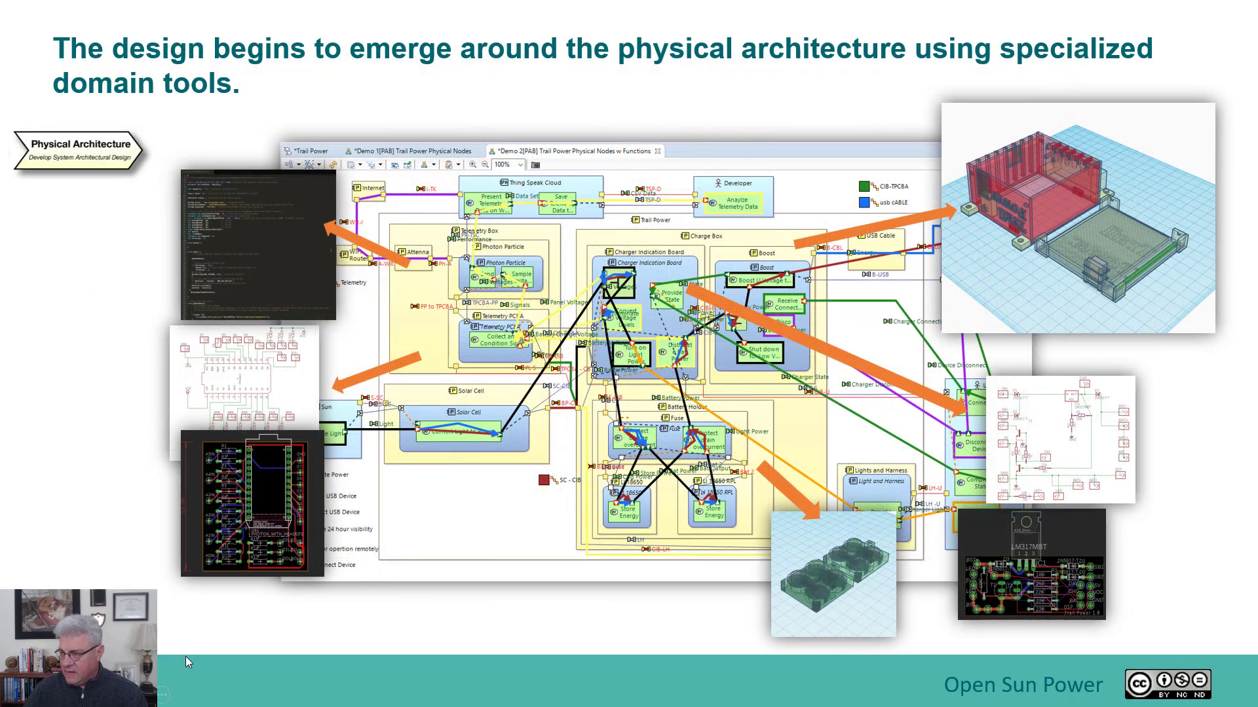